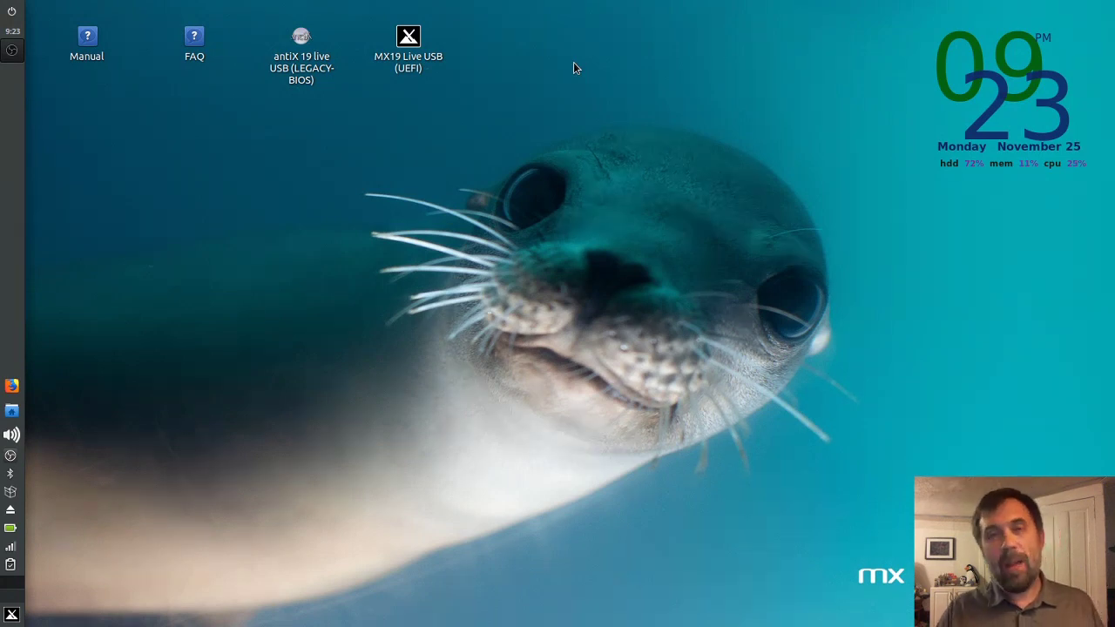
Step: Launch the MX19 Live USB (UEFI) virtual machine from its desktop shortcut
double_click(407, 44)
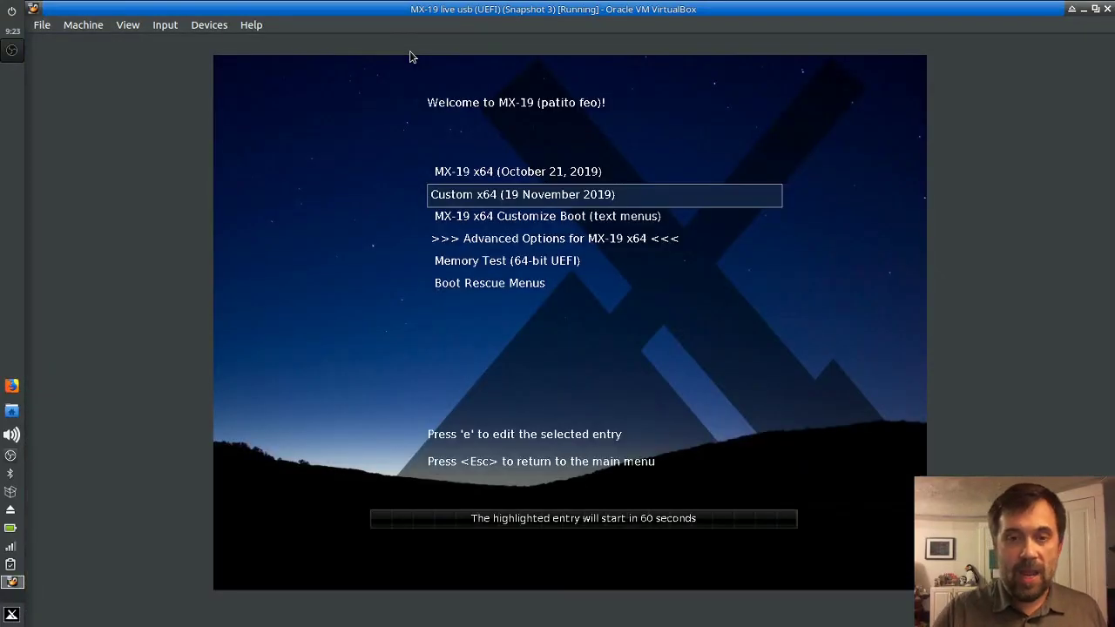
Step: Boot the live USB into the Custom x64 (19 November 2019) GRUB entry
key("Down")
key("Up")
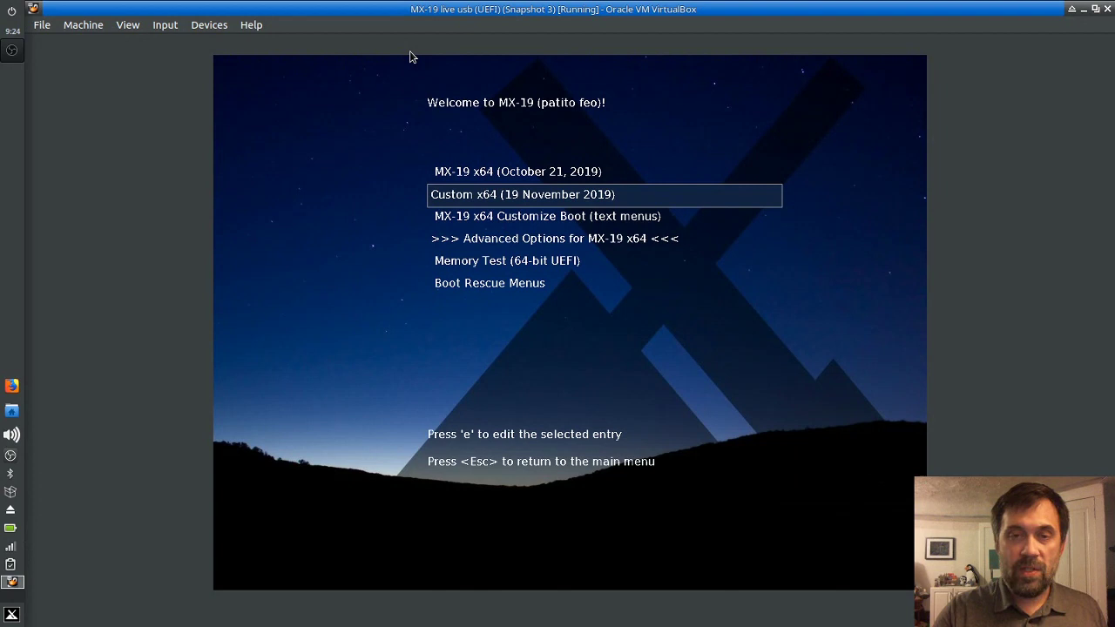
key("Return")
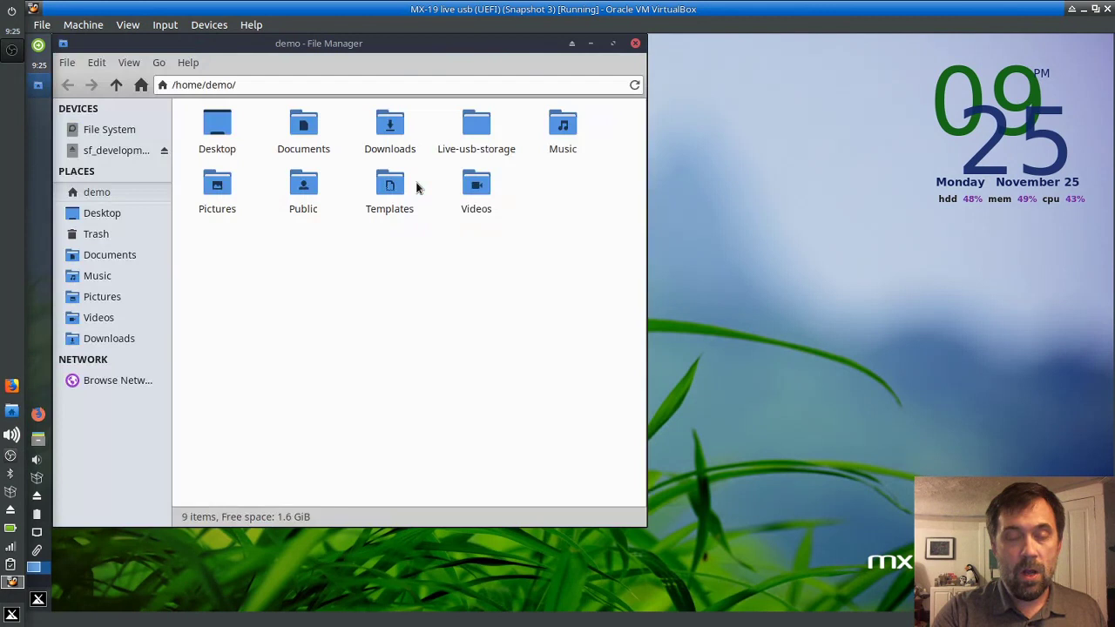
Step: Browse to /live/boot-dev/antiX, check the linuxfs and rootfs sizes, then close Thunar
left_click(116, 84)
left_click(116, 85)
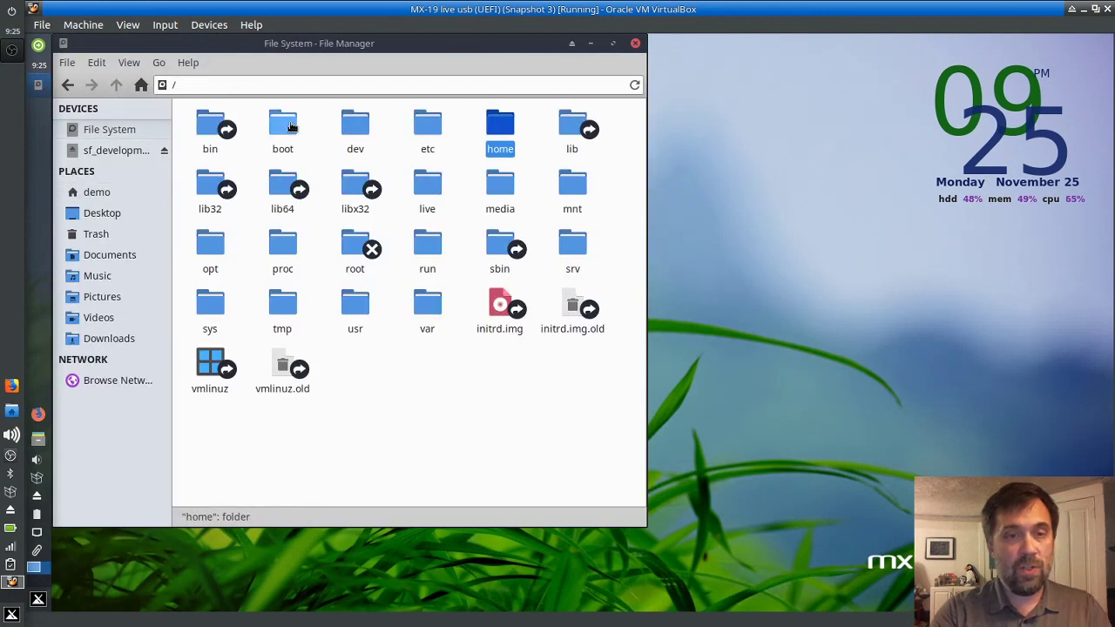
double_click(425, 181)
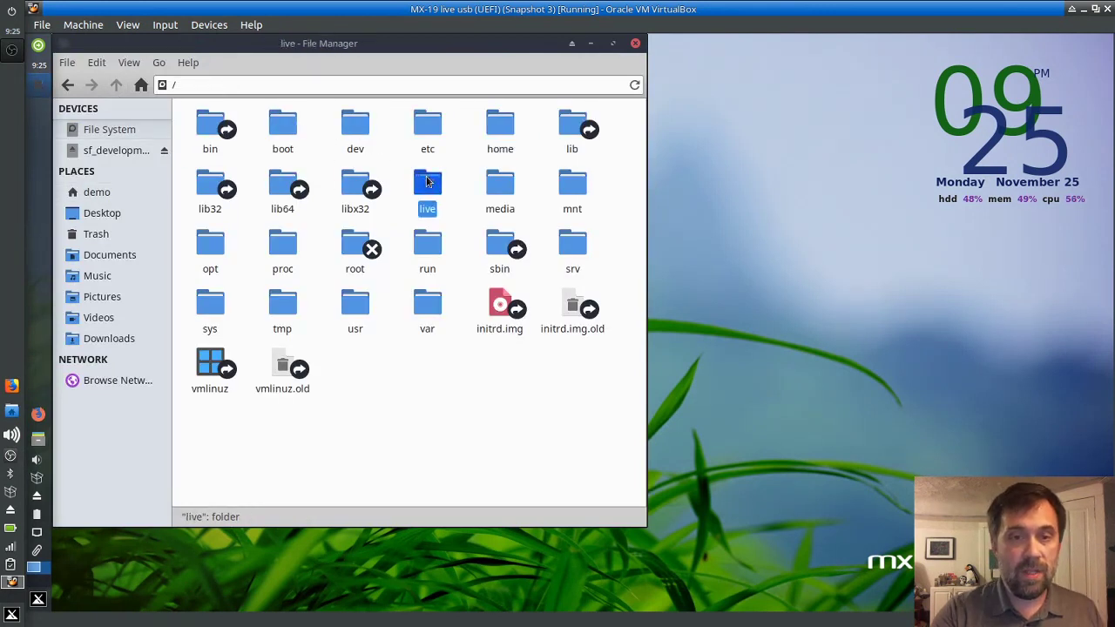
double_click(348, 127)
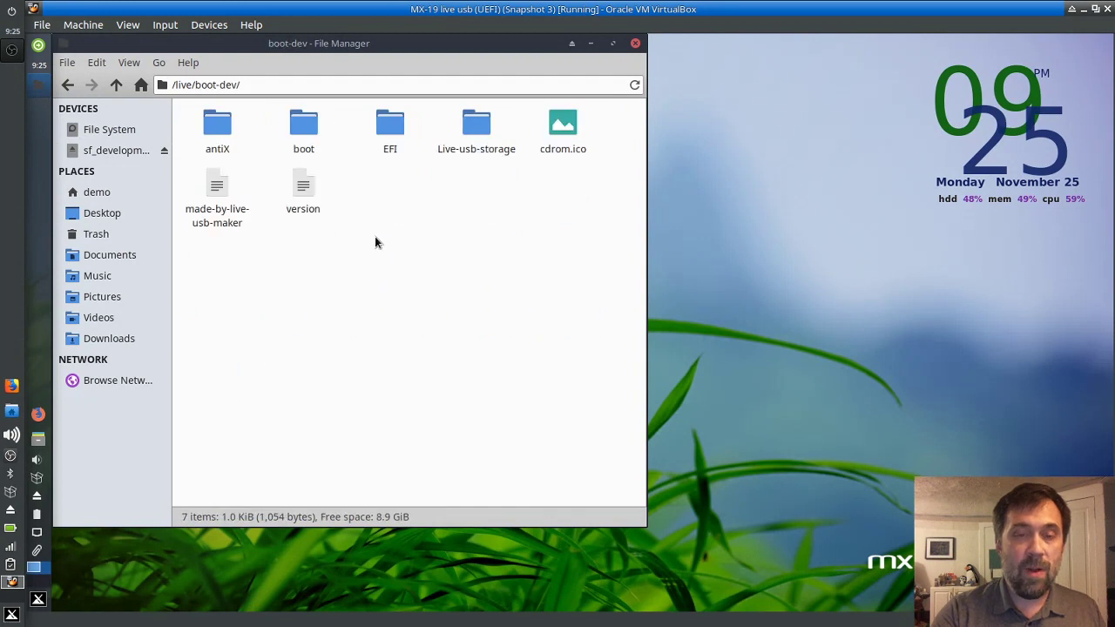
double_click(214, 124)
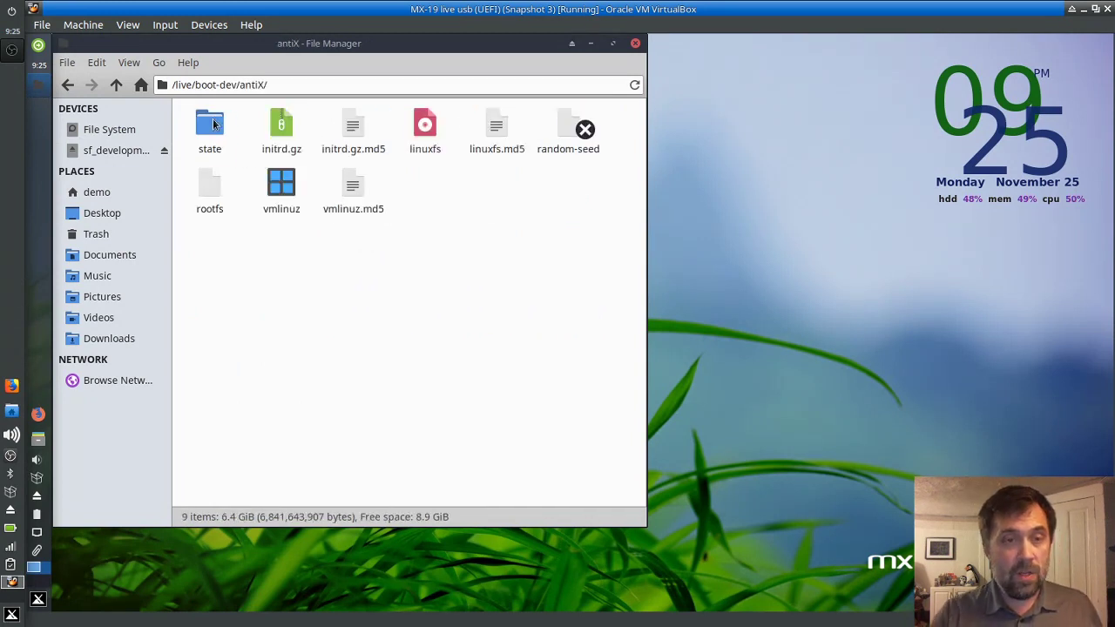
left_click(426, 146)
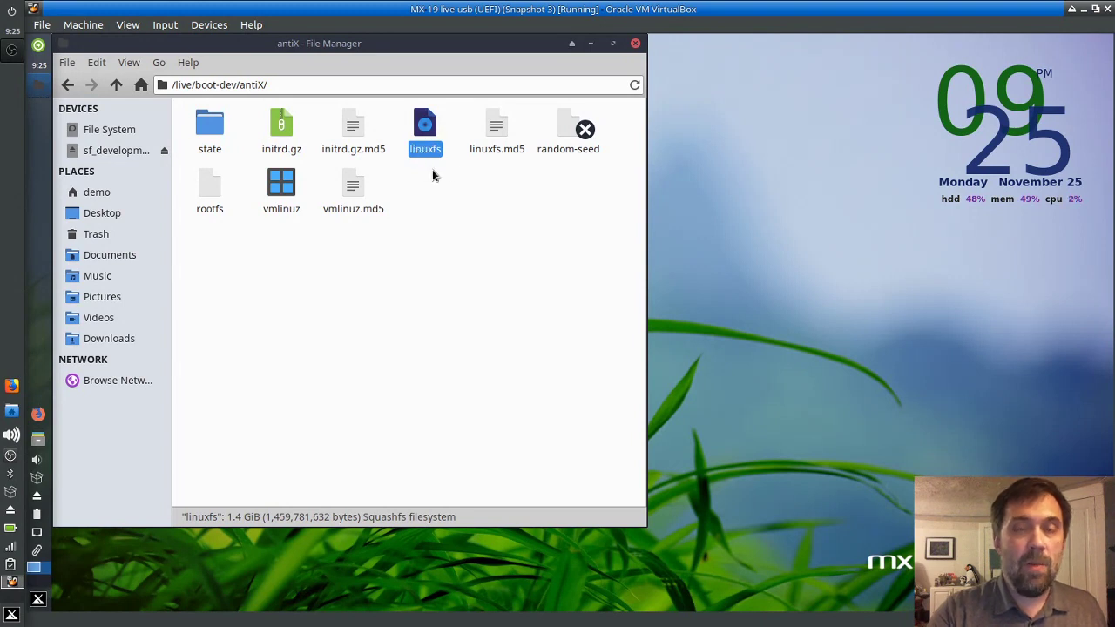
left_click(203, 202)
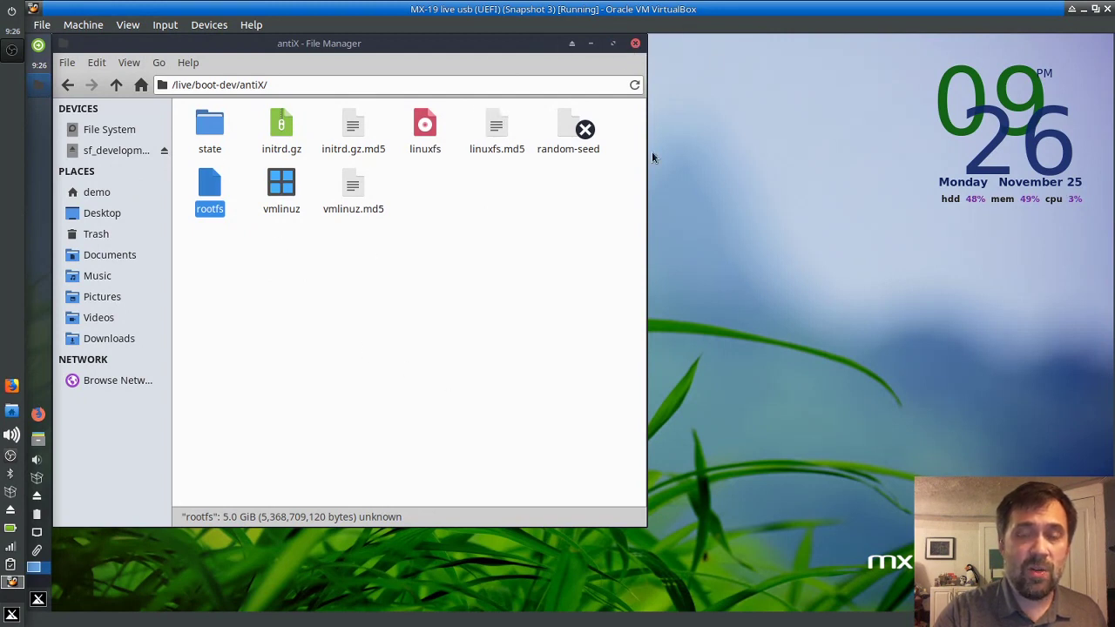
left_click(636, 43)
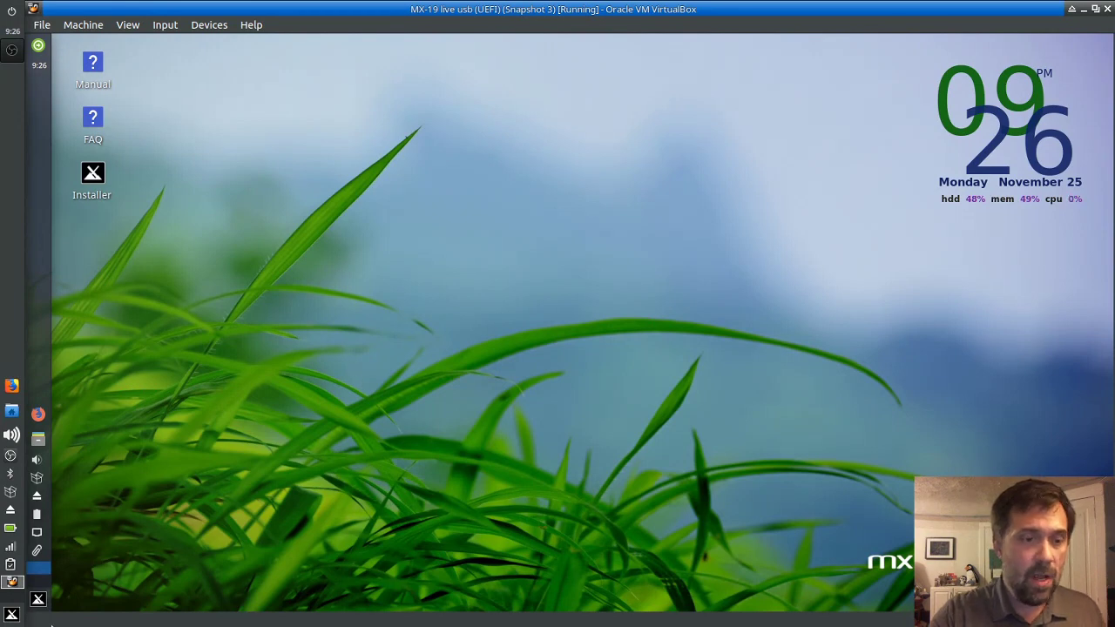
Step: Launch MX RemasterCC's Remaster tool and authenticate with the root password
left_click(37, 600)
type("rem")
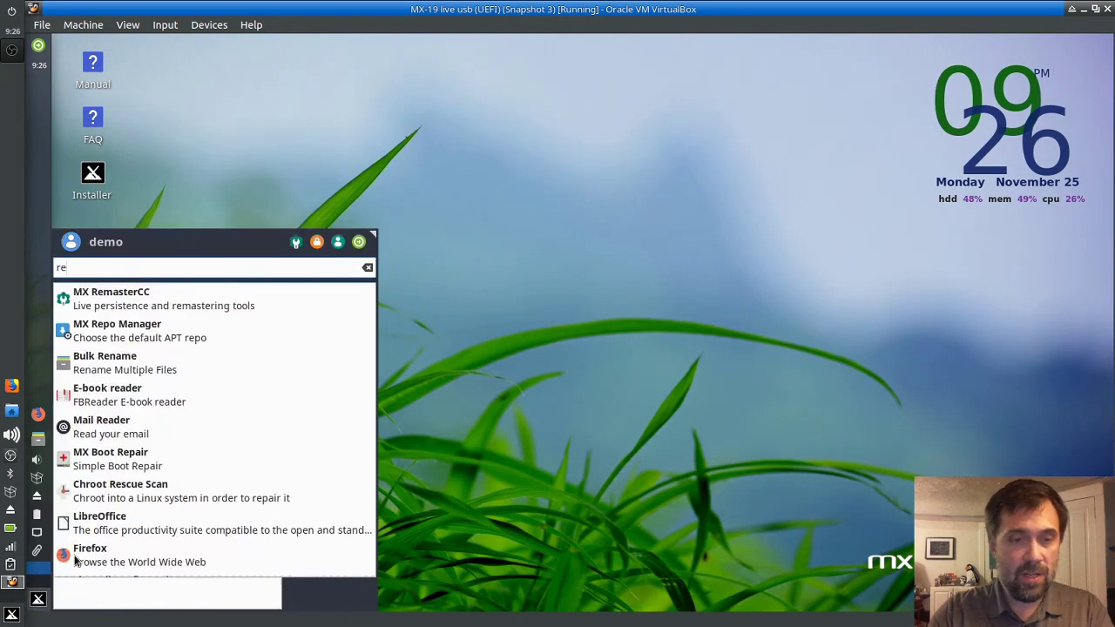
left_click(128, 342)
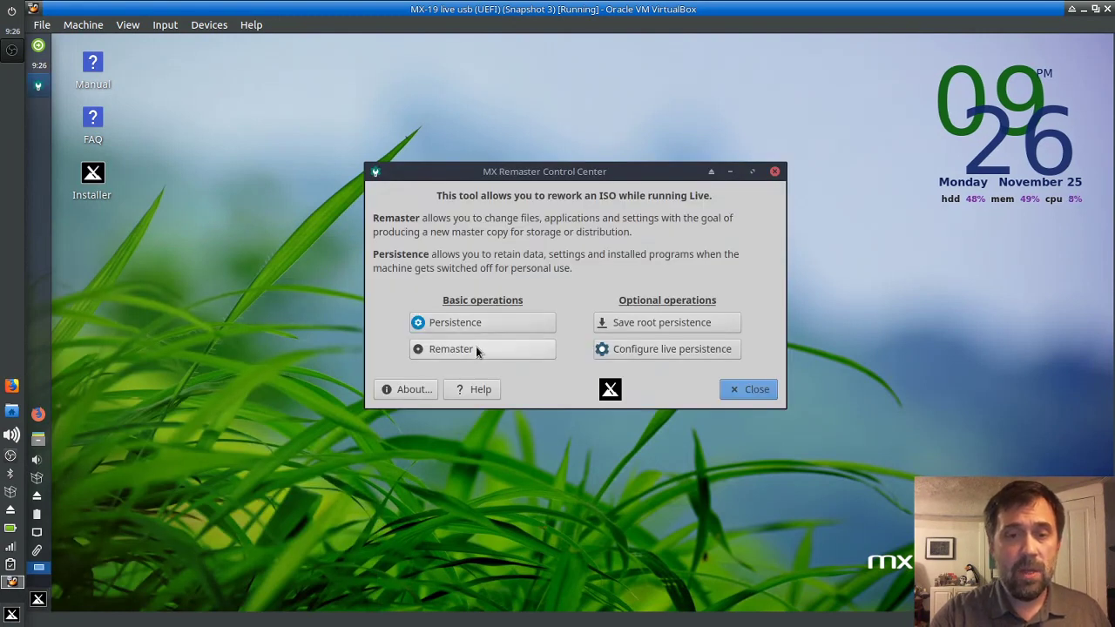
left_click(477, 350)
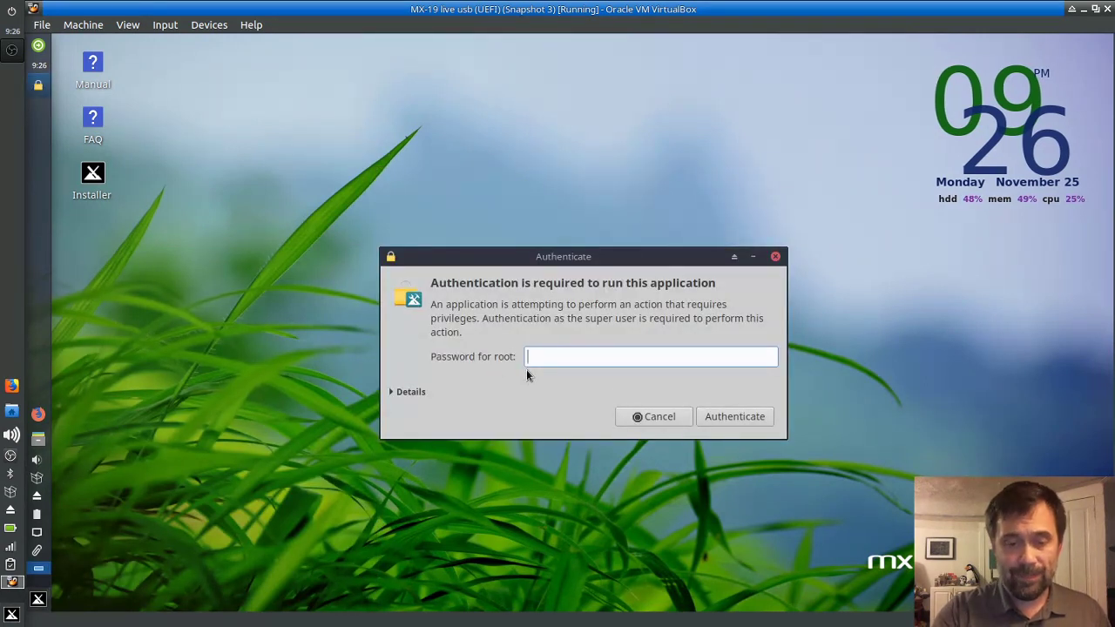
type("root")
key("Return")
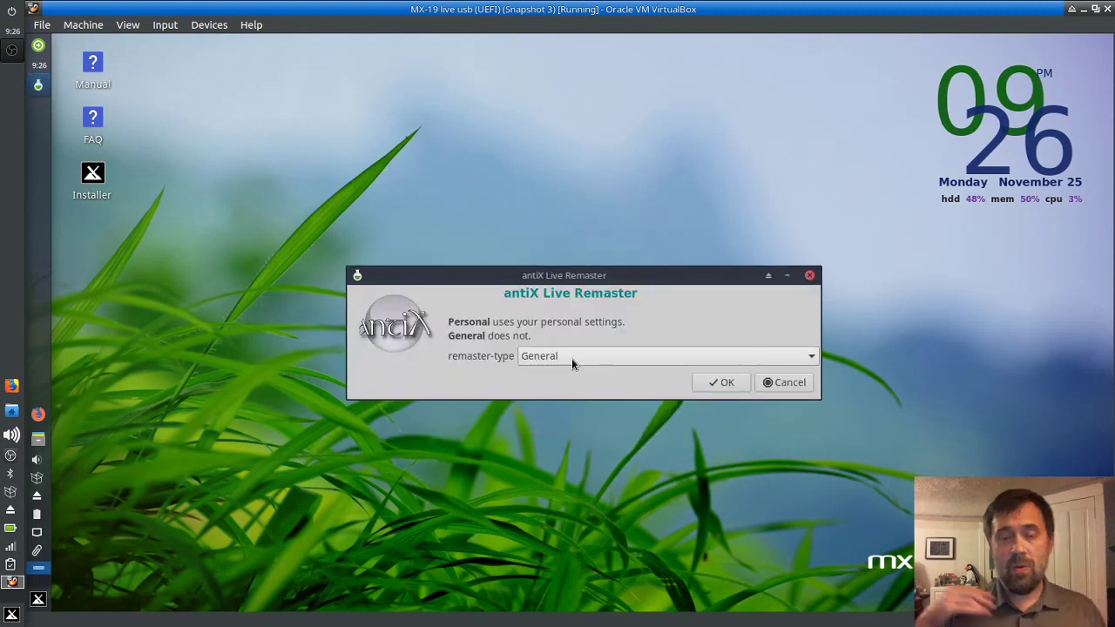
Step: Keep the General remaster type and exclude /home files from the remaster
left_click(568, 354)
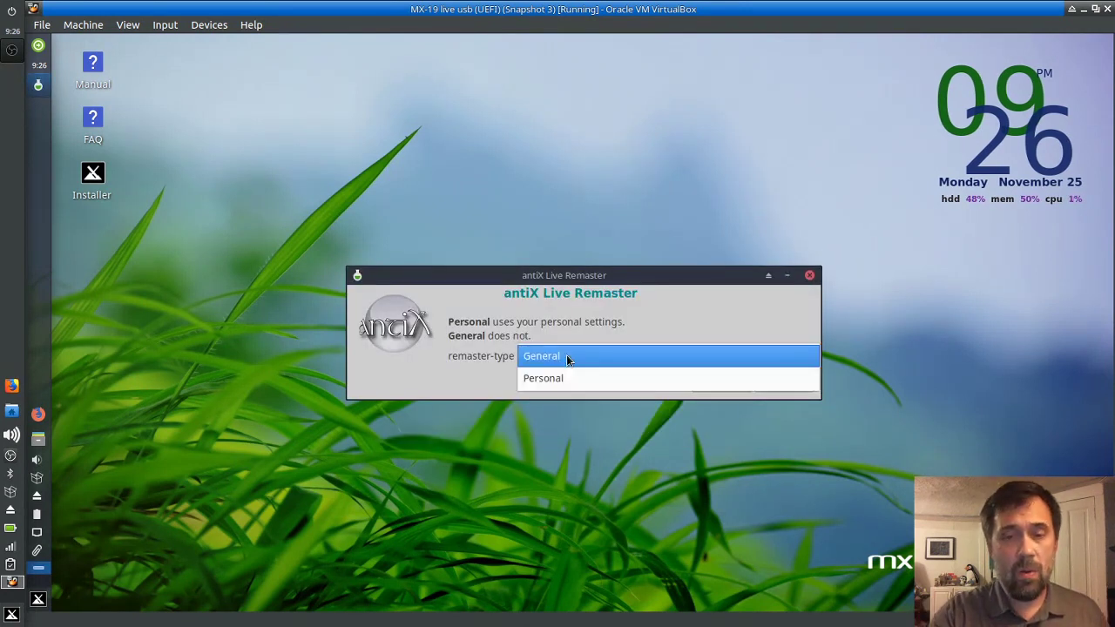
left_click(568, 345)
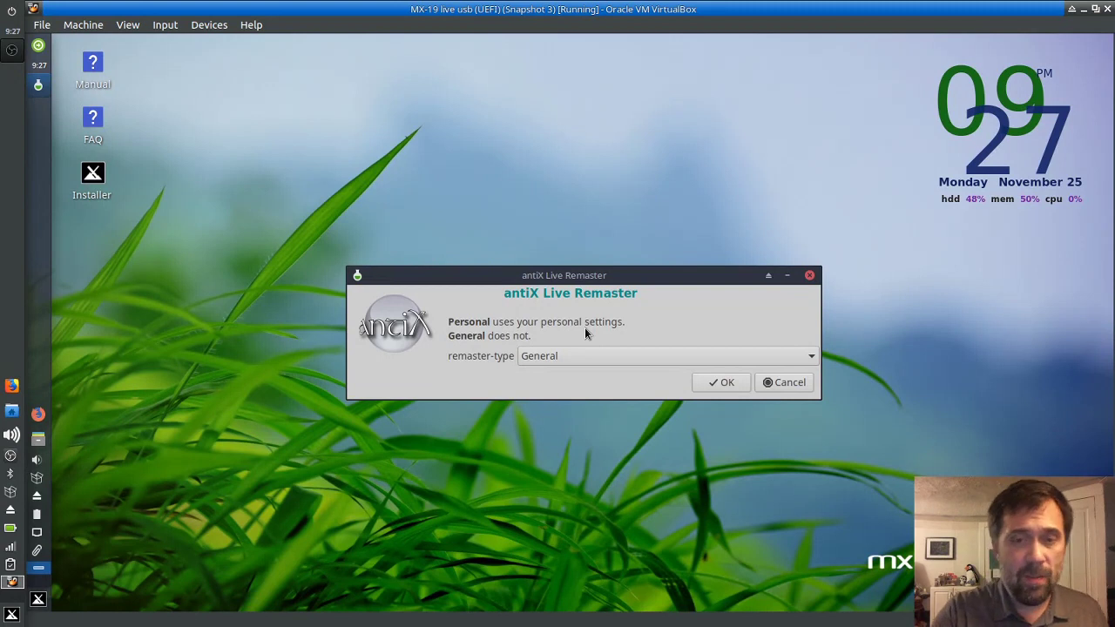
left_click(723, 383)
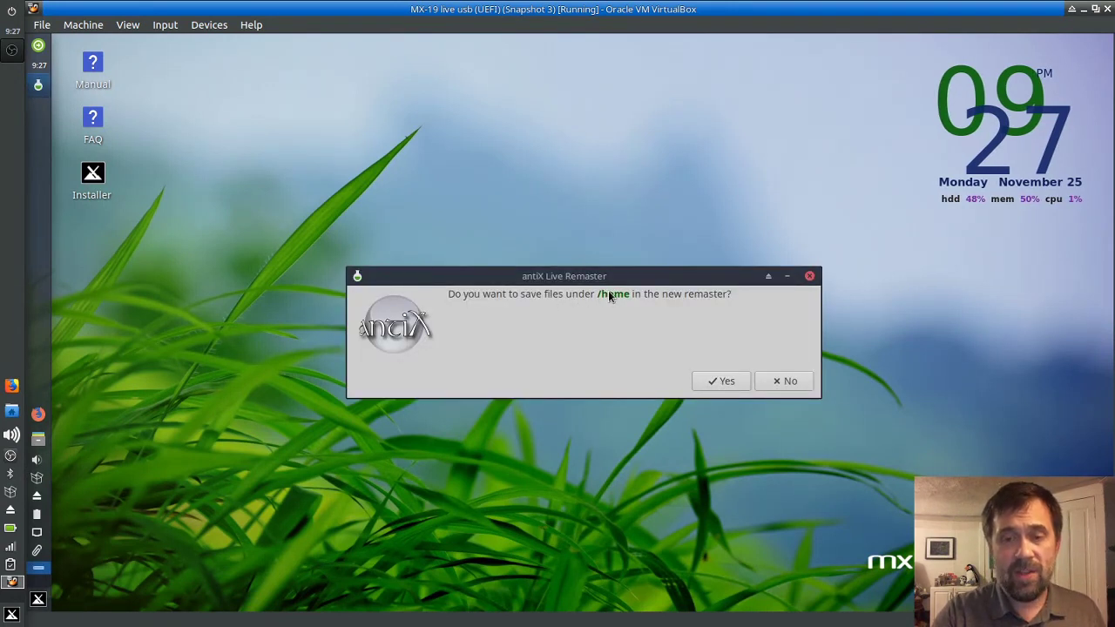
left_click(783, 383)
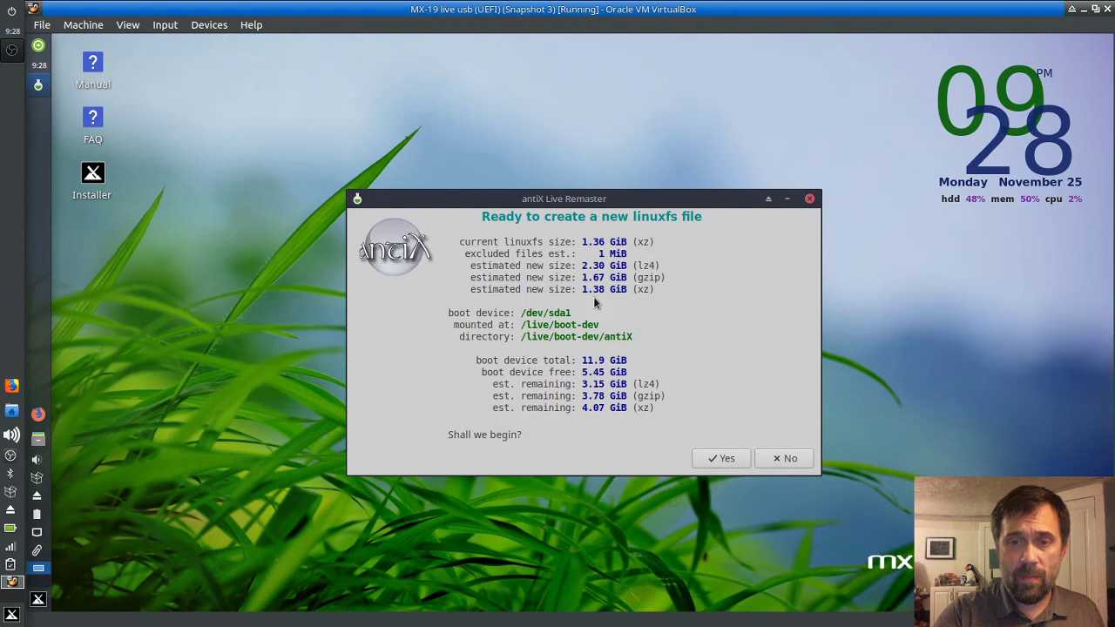
Step: Start building the new linuxfs file with lz4 compression
left_click(716, 459)
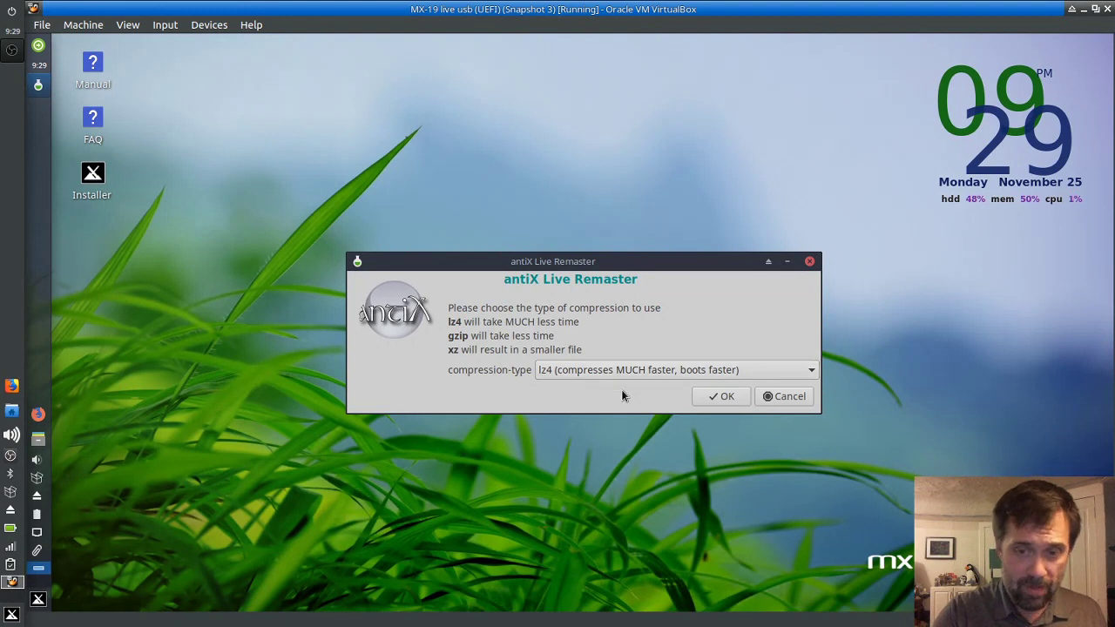
left_click(711, 399)
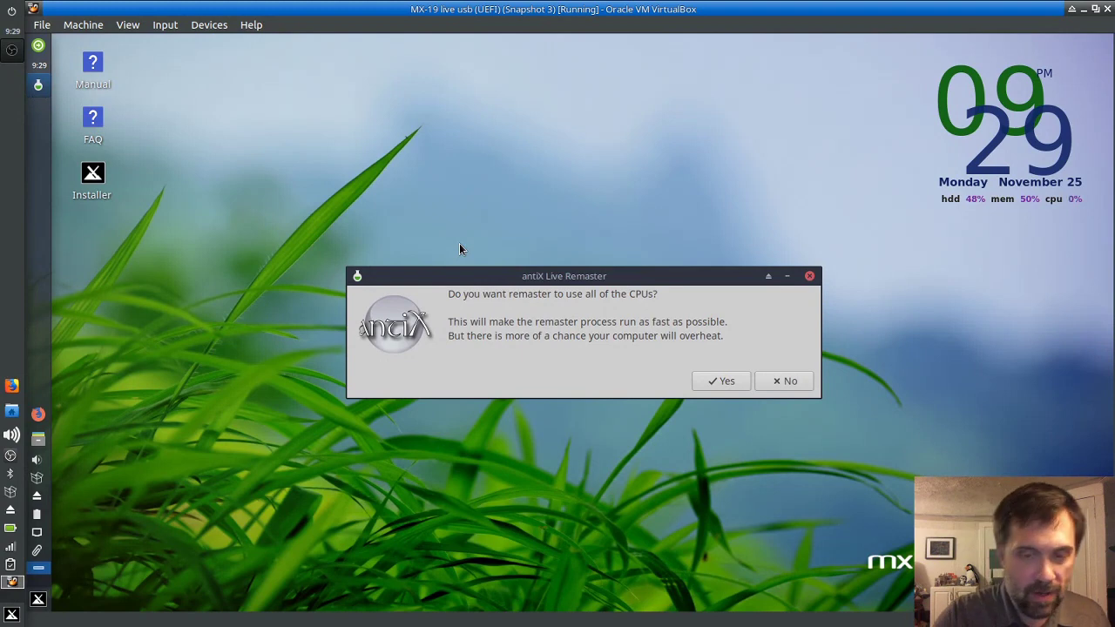
Step: Allow all CPUs and leave the remaster title empty to build linuxfs.new
left_click(718, 381)
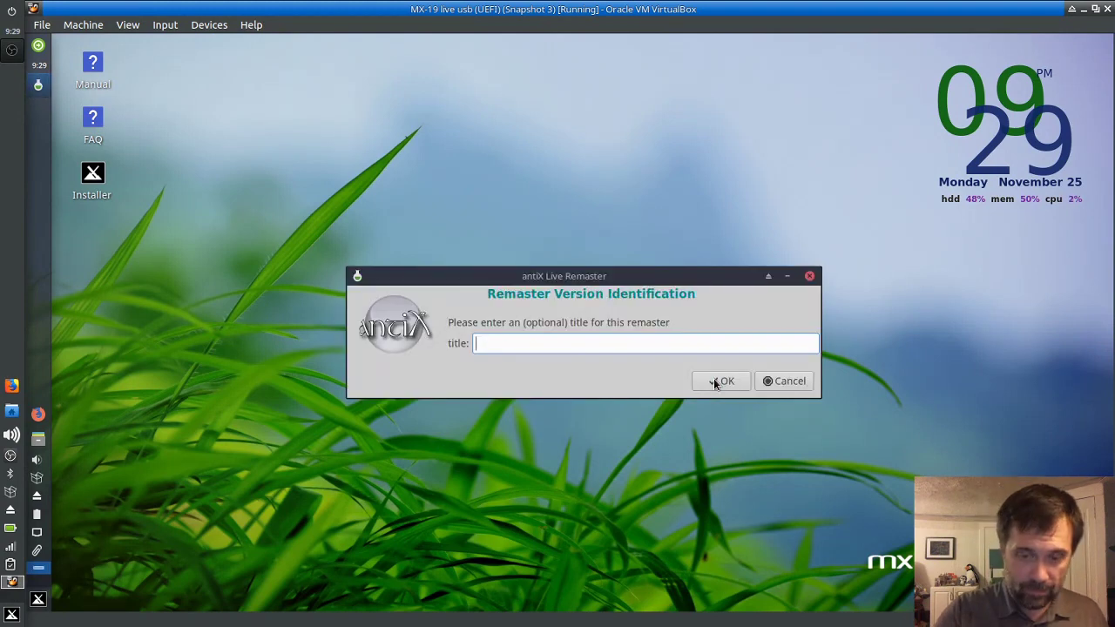
left_click(716, 381)
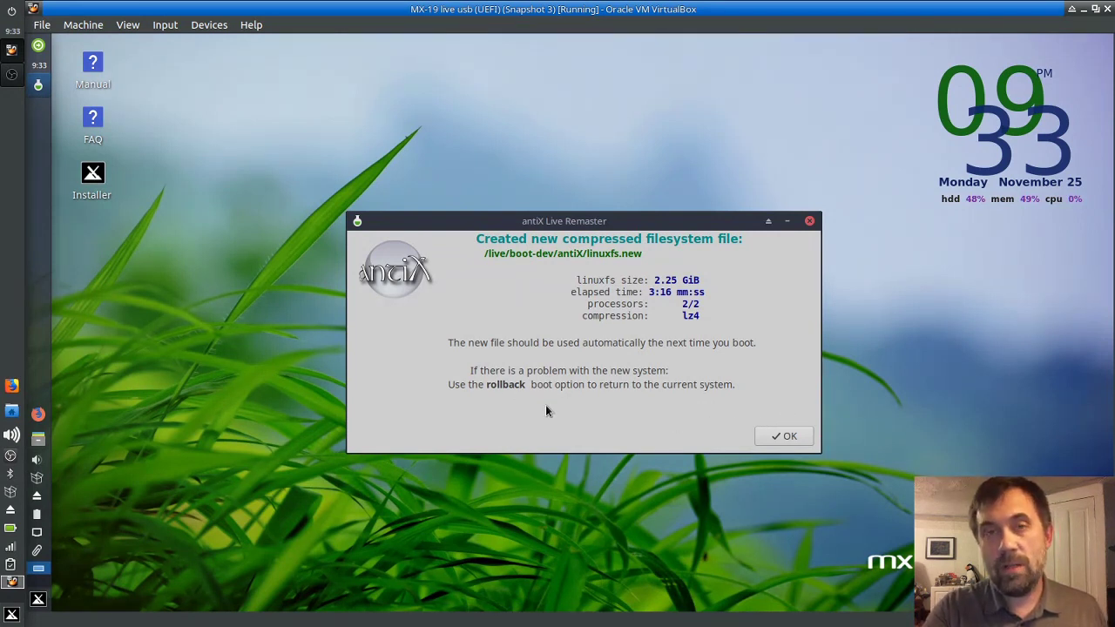
Step: Dismiss the linuxfs.new summary and cancel creating a rootfs.new file
left_click(781, 436)
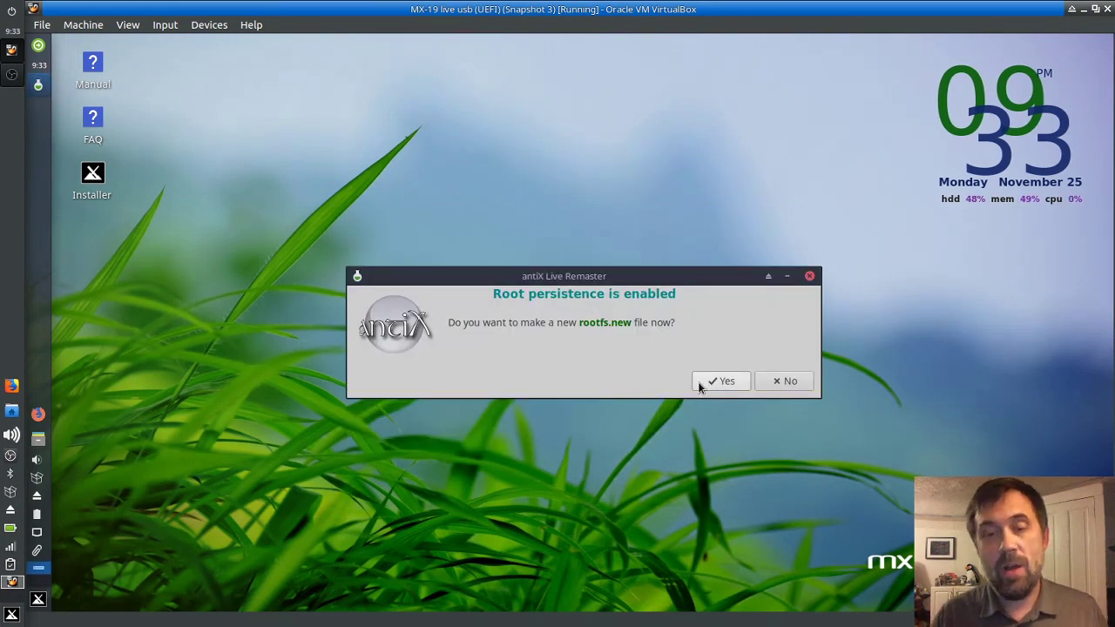
left_click(699, 384)
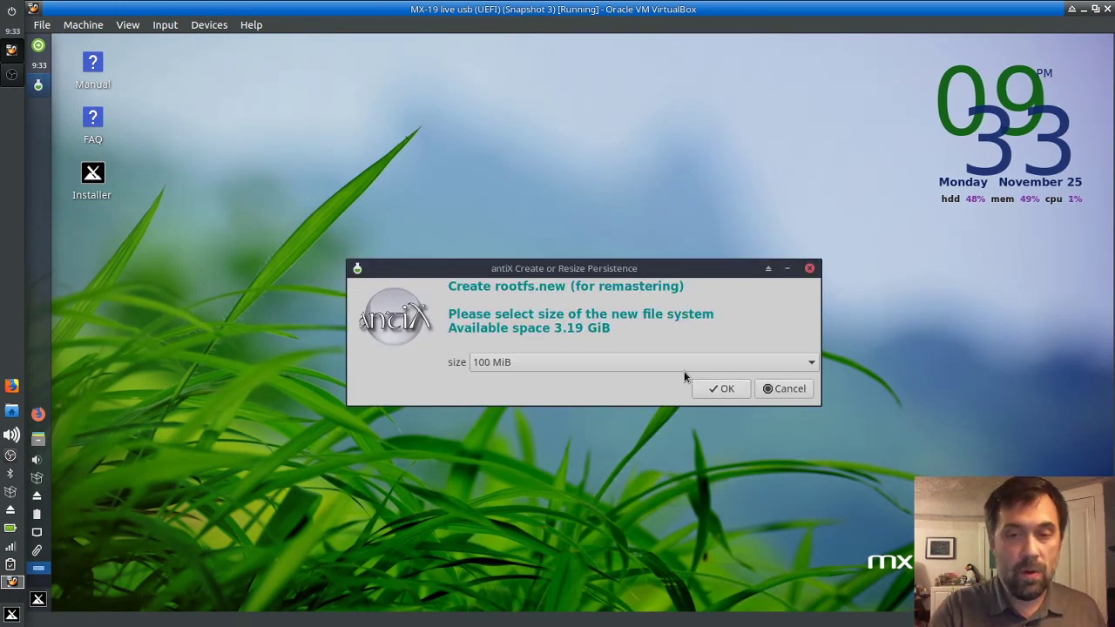
left_click(680, 365)
left_click(614, 364)
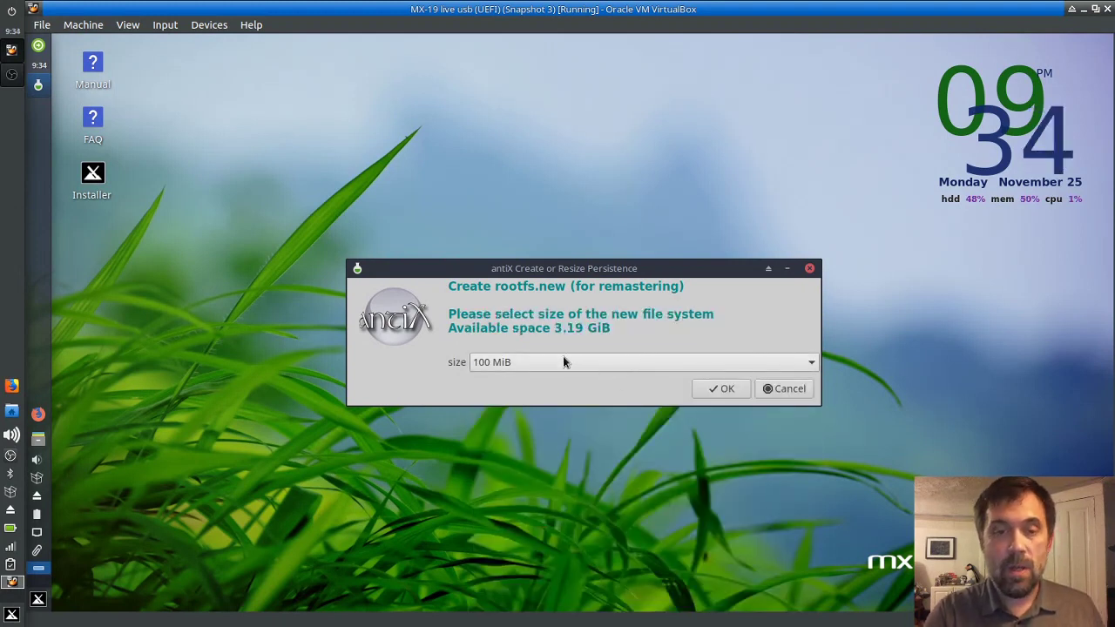
left_click(563, 361)
left_click(599, 330)
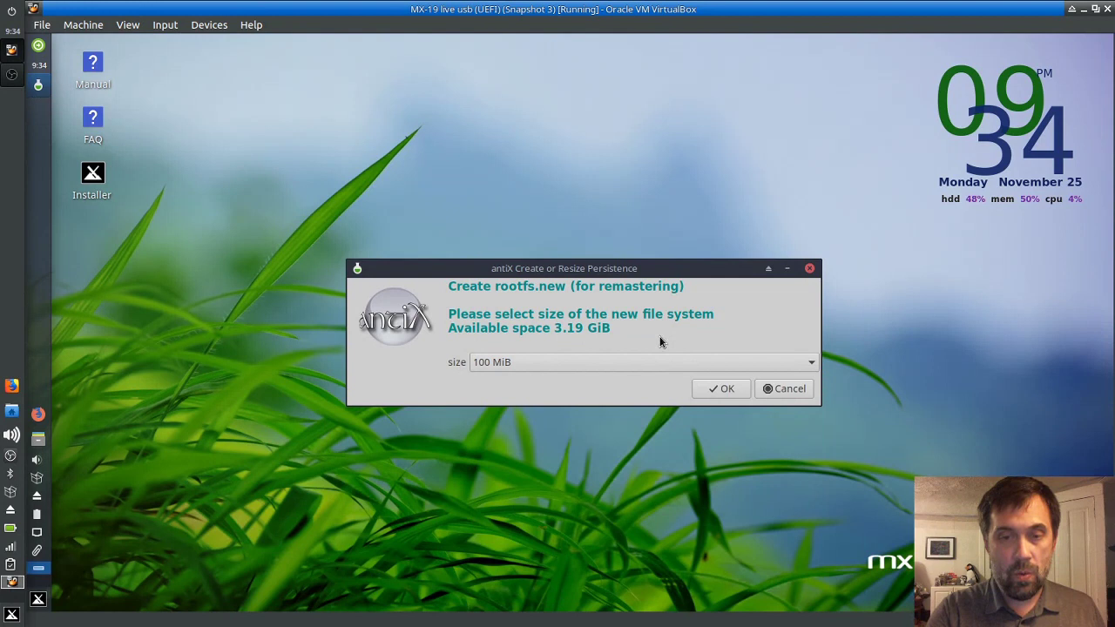
left_click(771, 388)
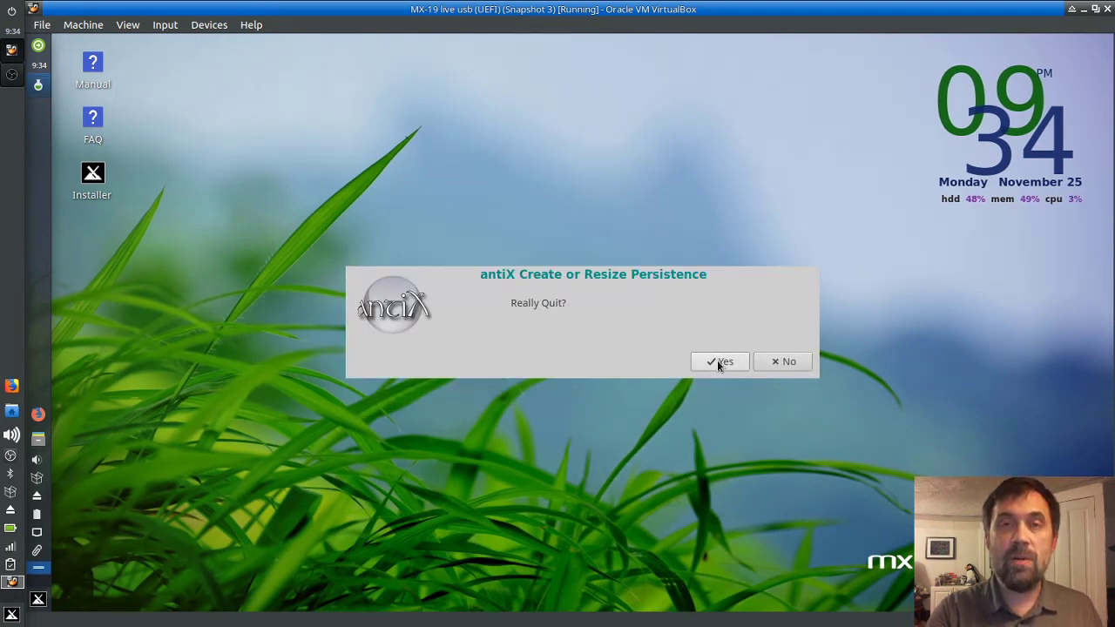
Step: Quit the persistence tool and close the MX Remaster Control Center
left_click(720, 361)
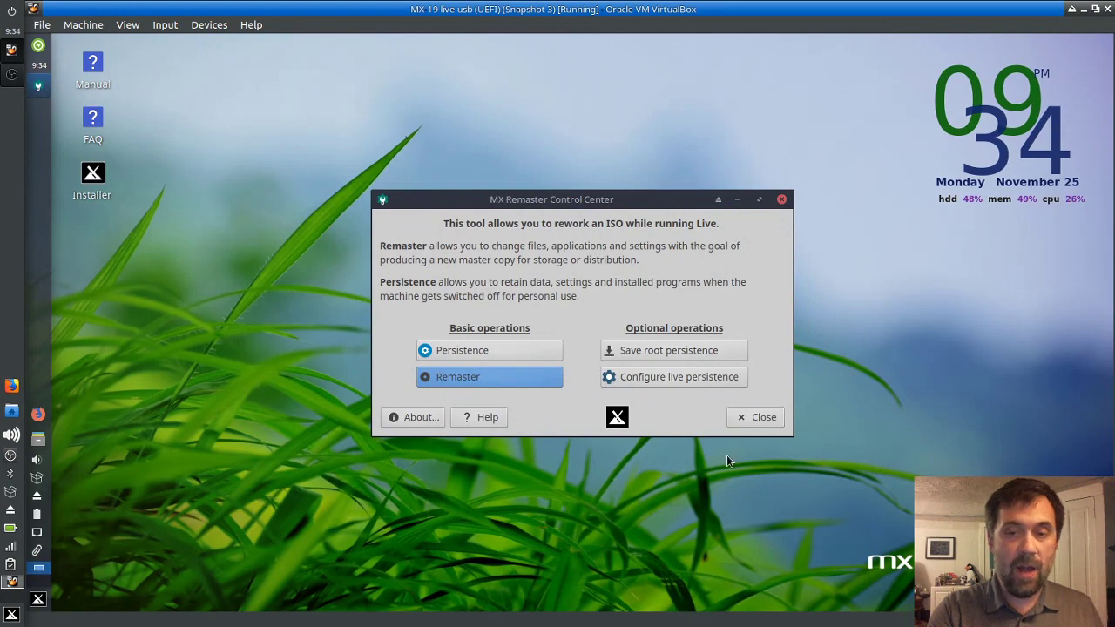
left_click(764, 417)
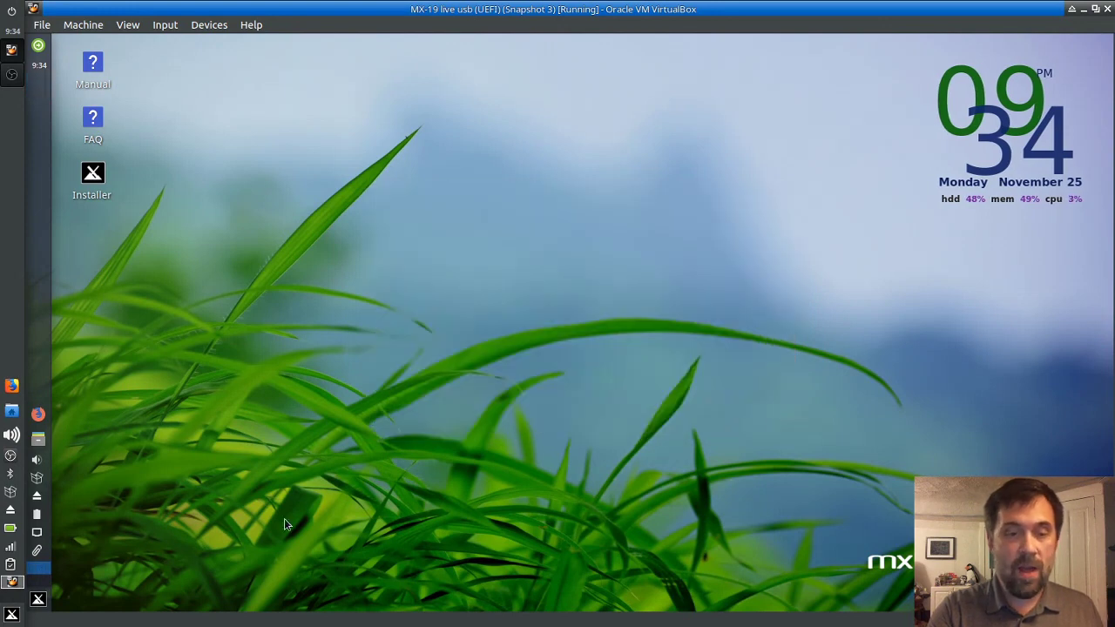
left_click(39, 600)
Step: Restart the system, answering y at both prompts to save the persistent root changes
left_click(351, 245)
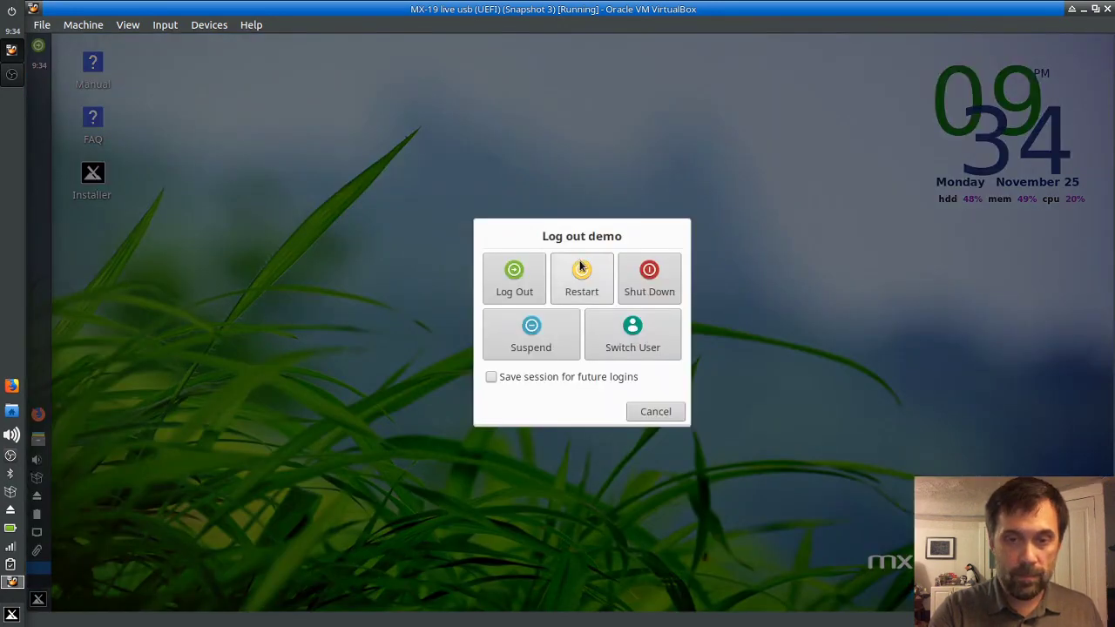
left_click(581, 270)
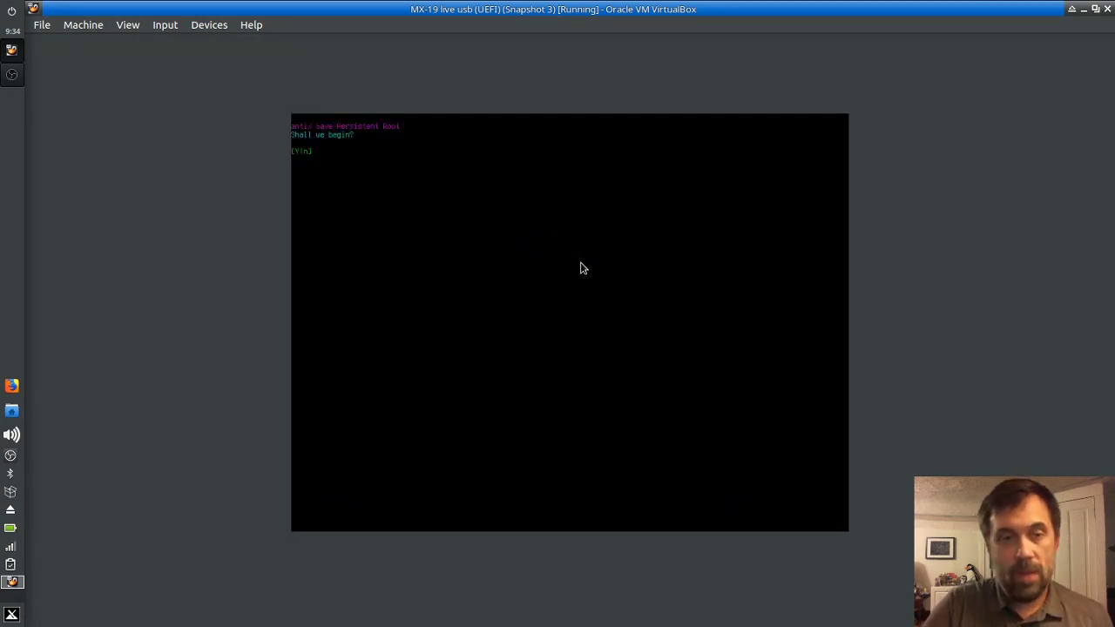
type("y")
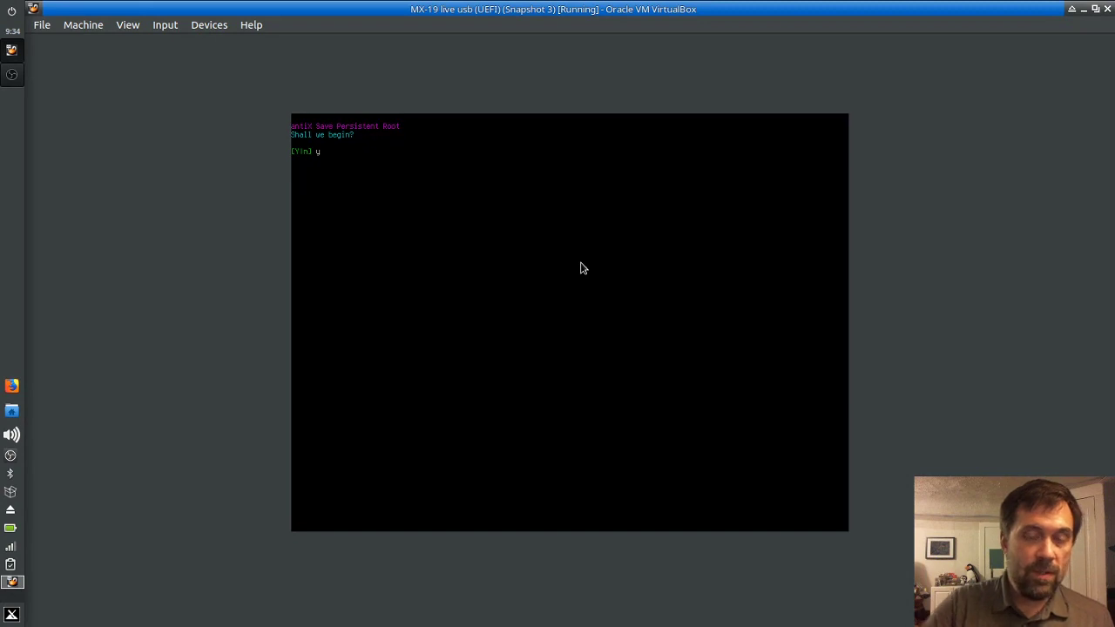
key("Return")
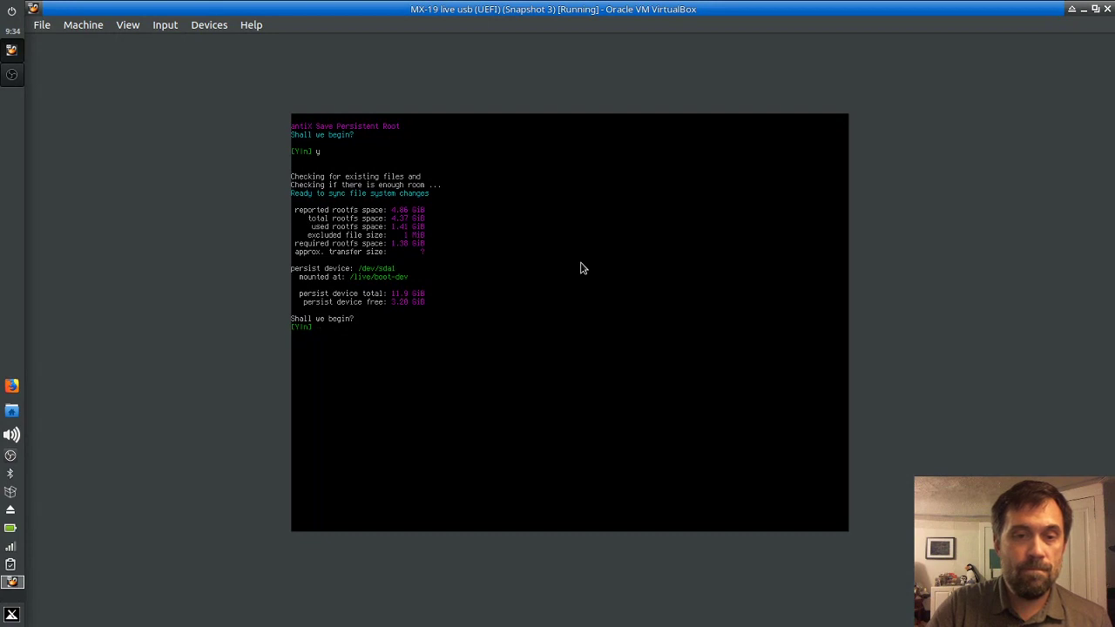
type("y")
key("Return")
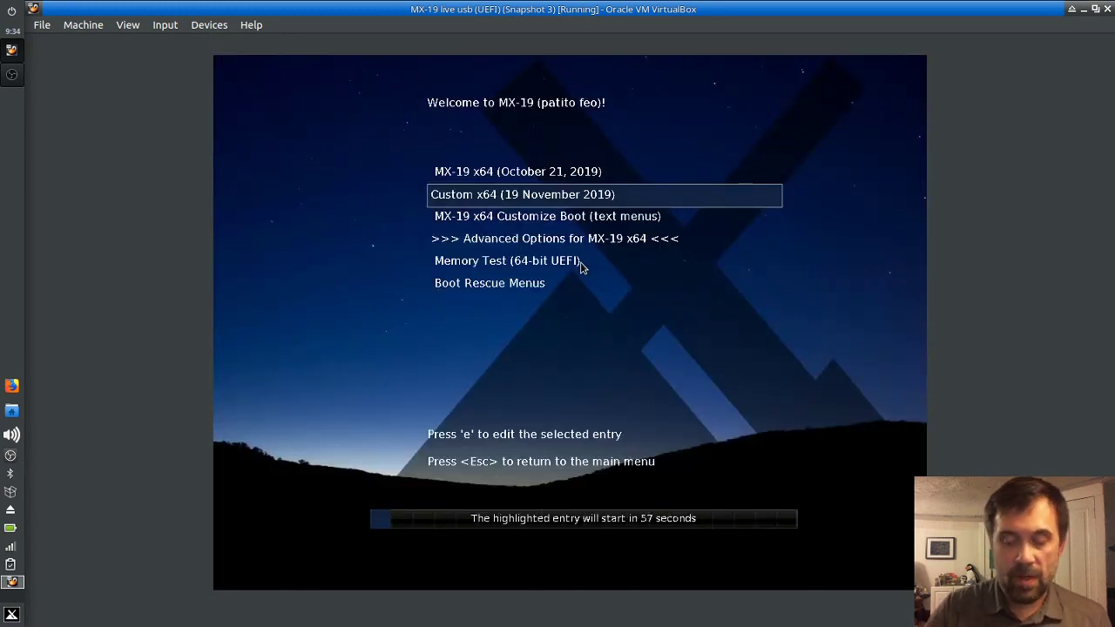
Step: Boot Custom x64, choose automatic rootfs creation (option 1), and accept the swap-file default
key("Return")
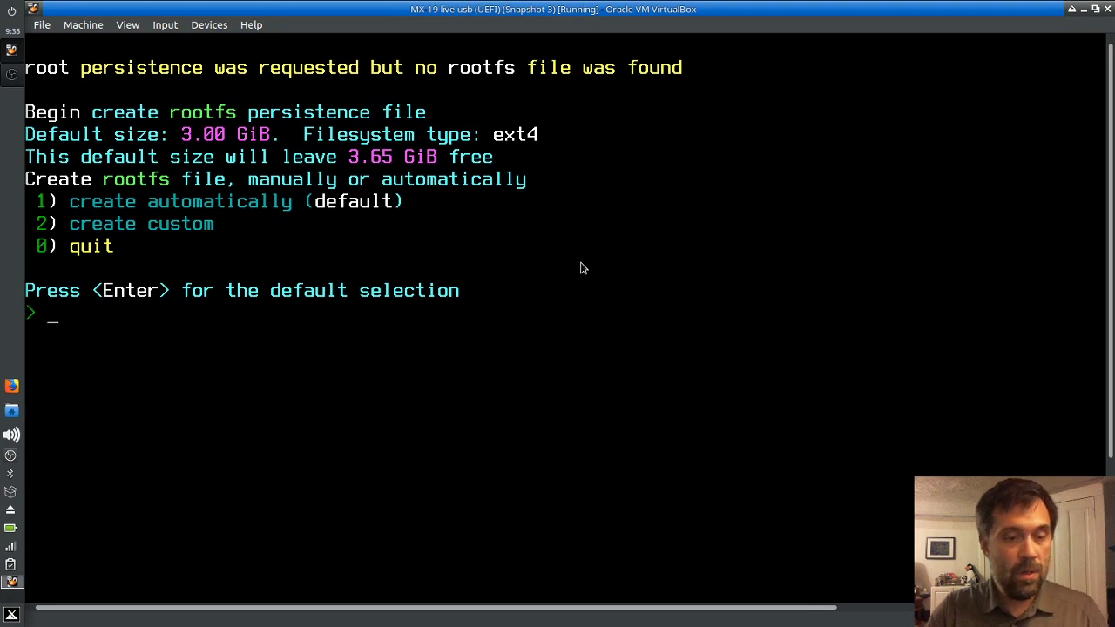
type("1")
key("Return")
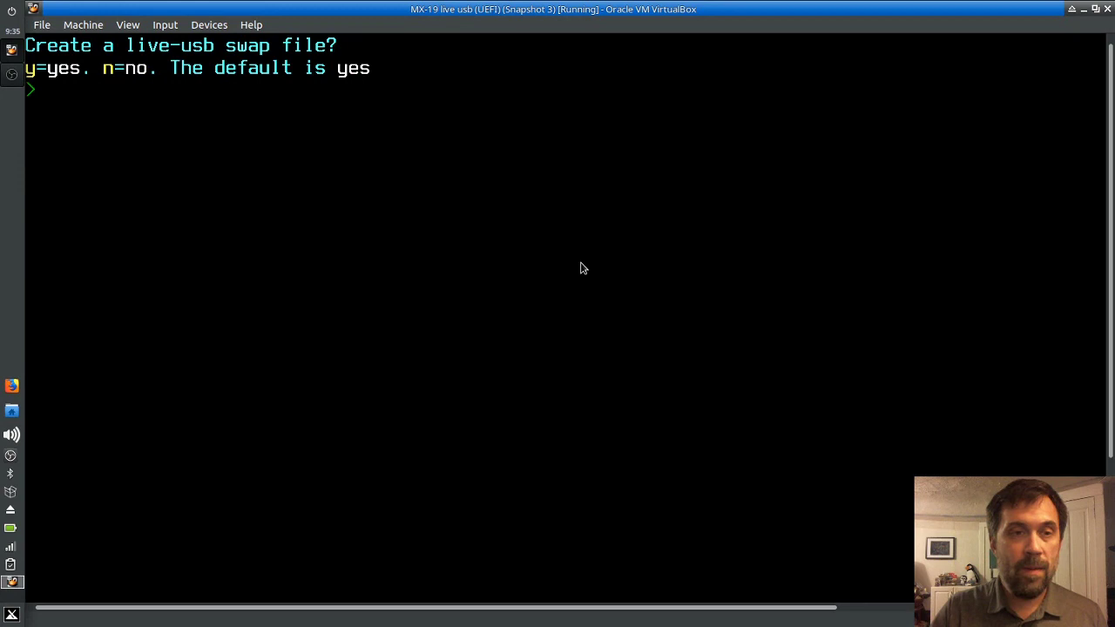
key("Return")
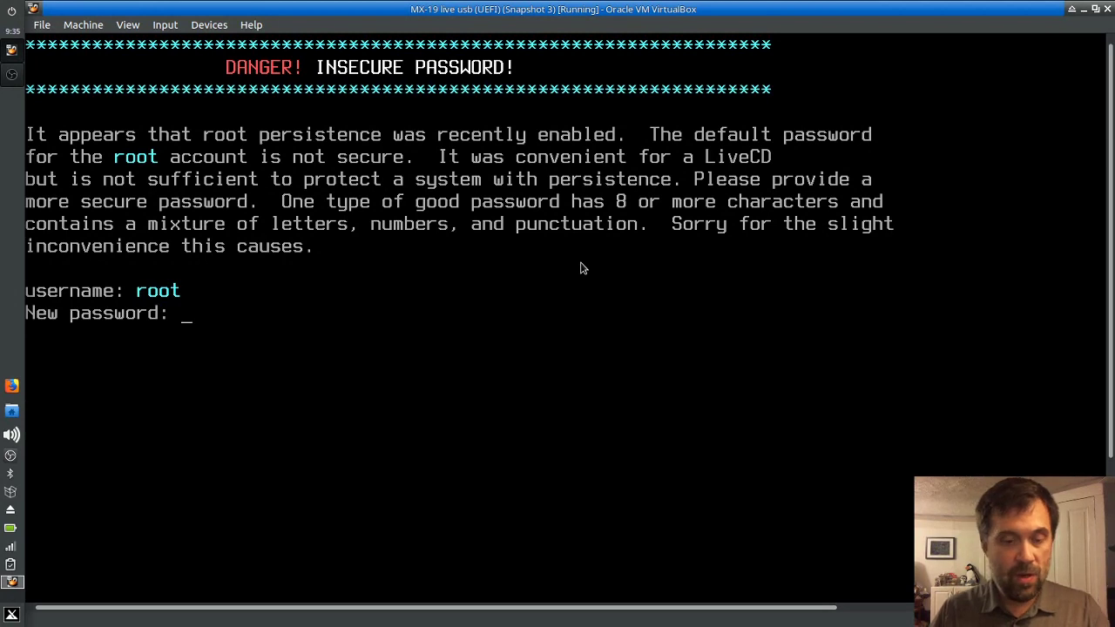
Step: Get past the new root and demo account password prompts so boot reaches the desktop
key("Return")
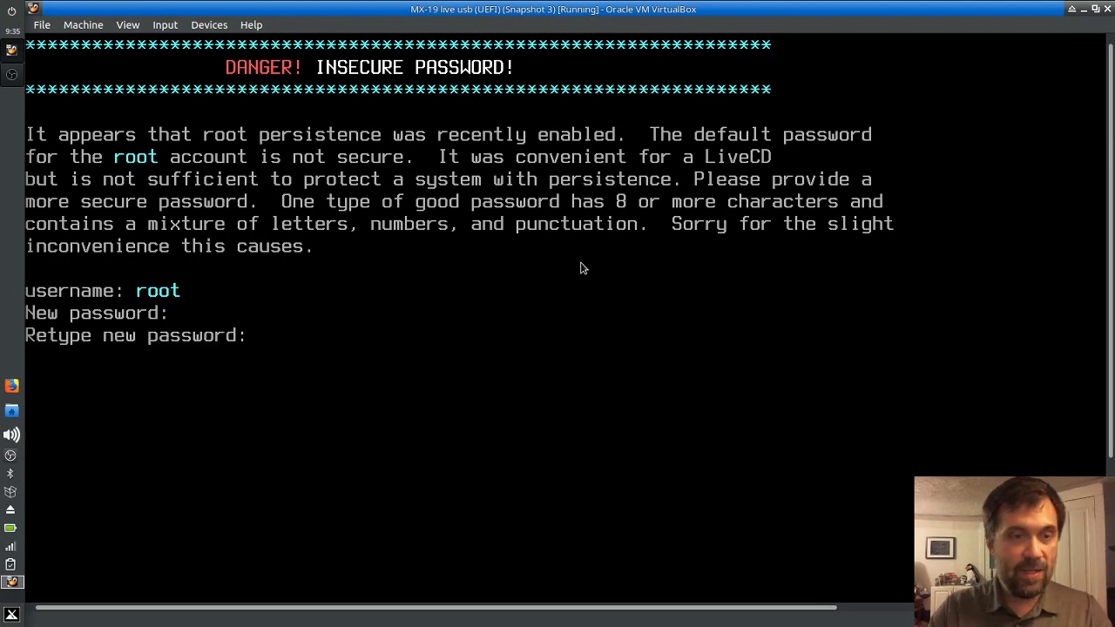
key("Return")
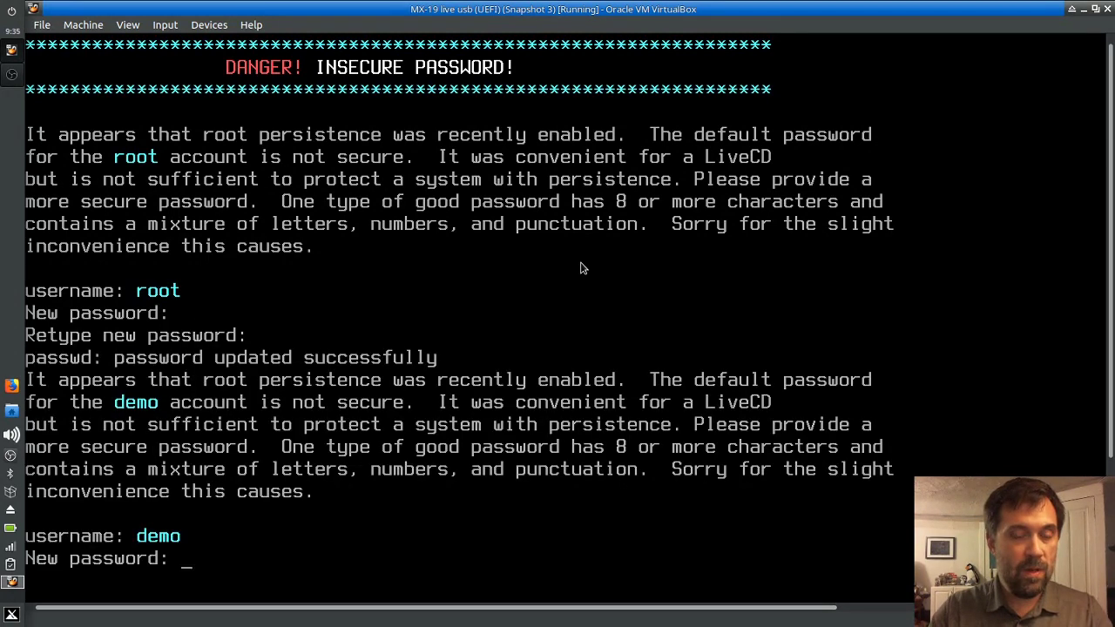
key("Return")
key("Return")
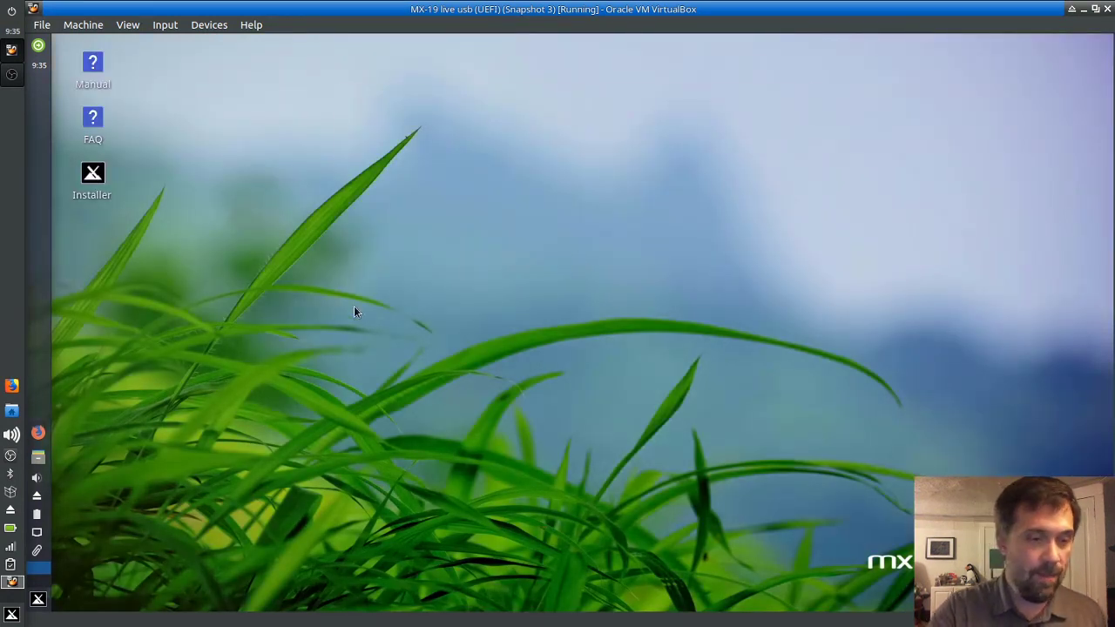
Step: Close MX Welcome and launch MX Remaster Control Center by searching 'remast' in the menu
left_click(775, 466)
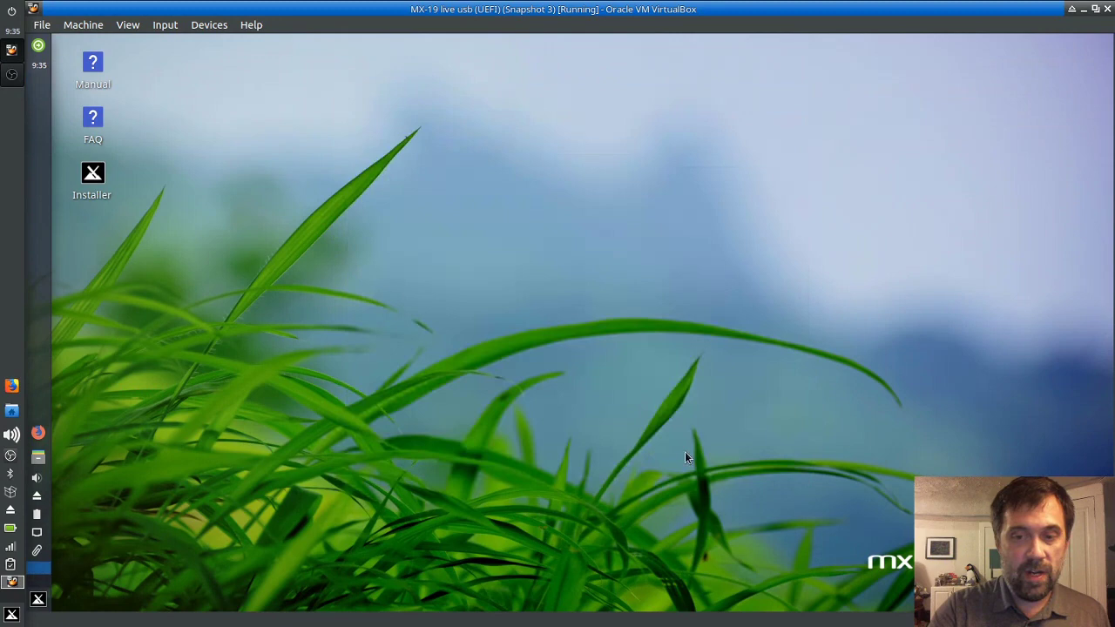
left_click(38, 599)
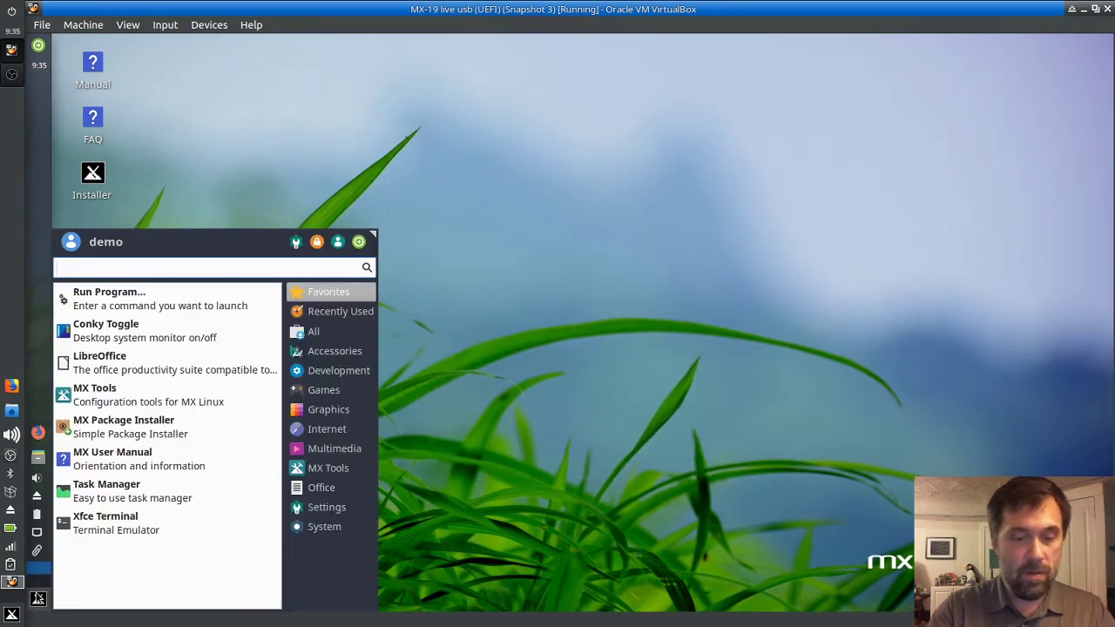
type("remast")
key("Return")
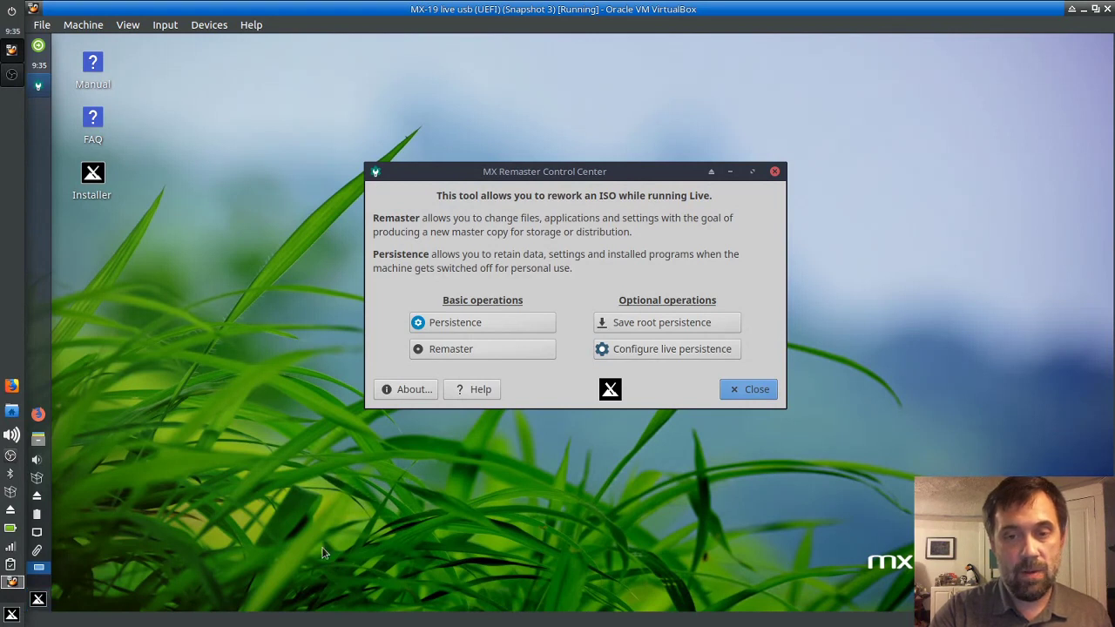
Step: Back out of the auto-save configuration and open Create or Resize Persistence with the root password
left_click(637, 351)
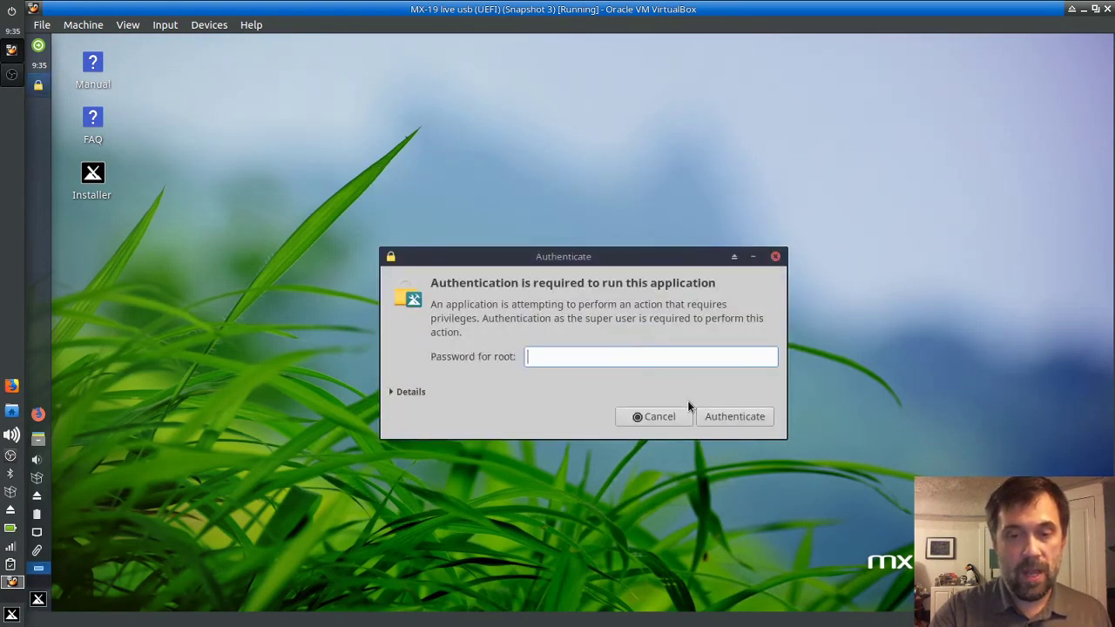
type("root")
key("Return")
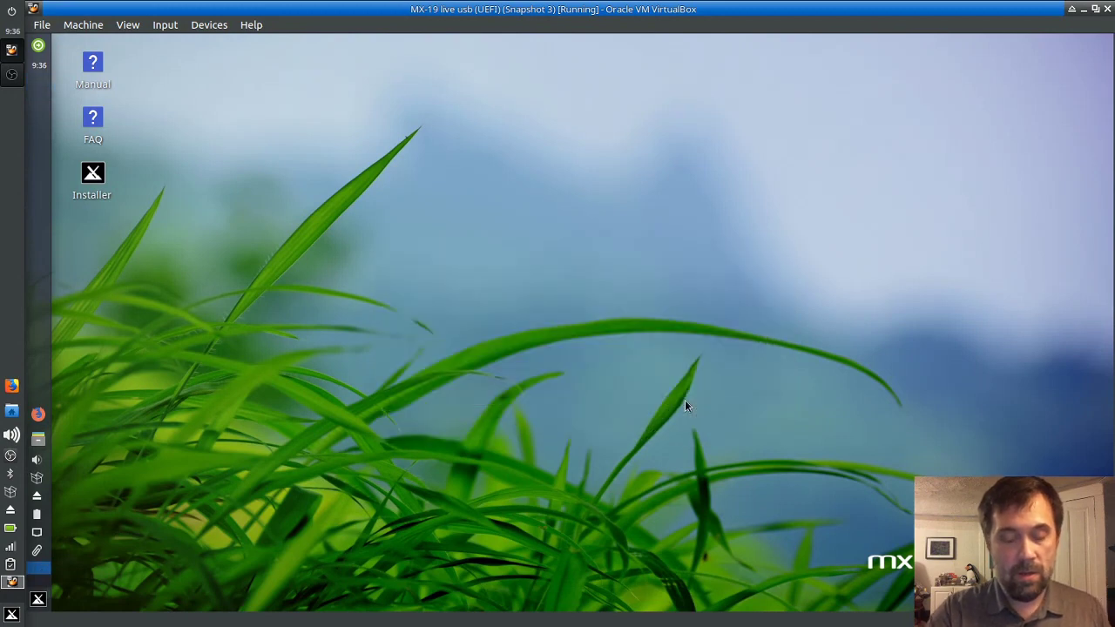
left_click(761, 424)
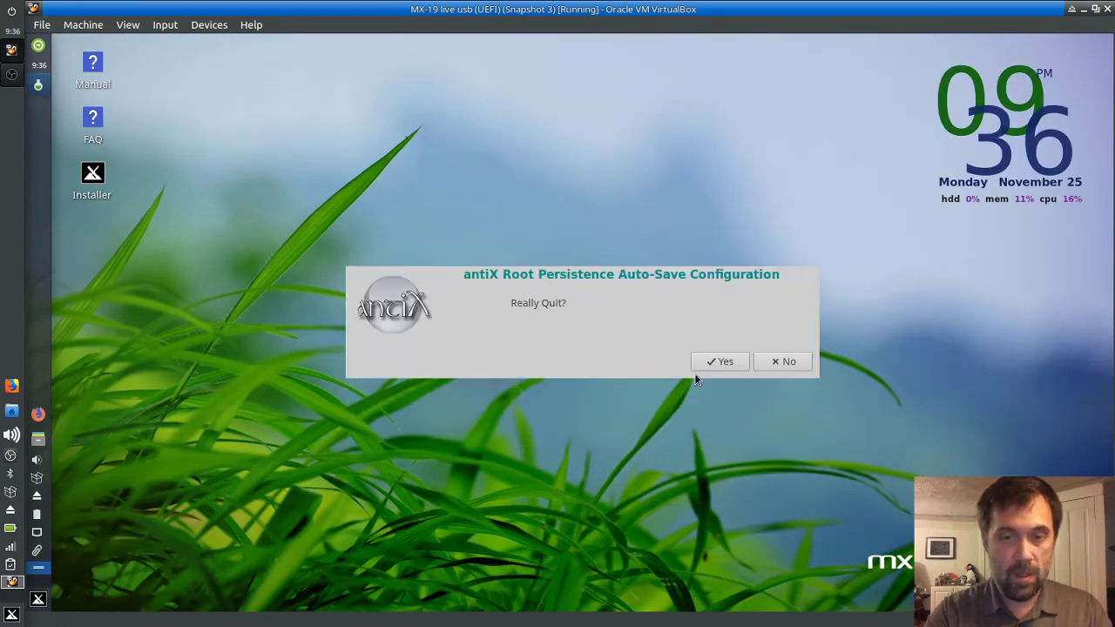
left_click(719, 362)
left_click(517, 347)
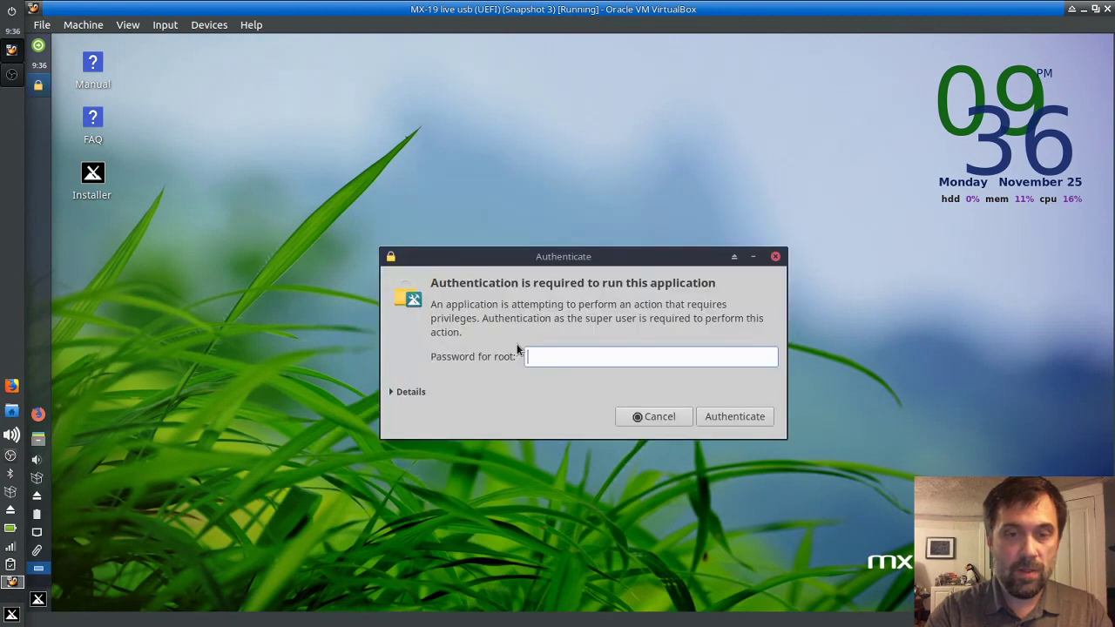
type("root")
key("Return")
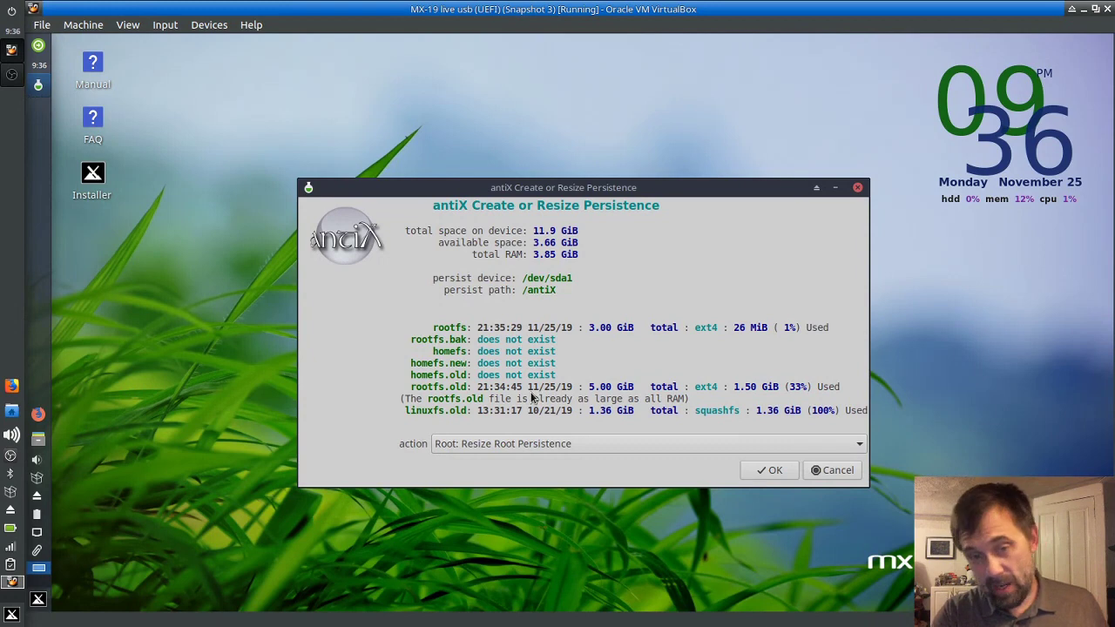
Step: Choose the 'Fix or delete broken and outdated files' action and delete rootfs.old and linuxfs.old, confirming each
left_click(559, 447)
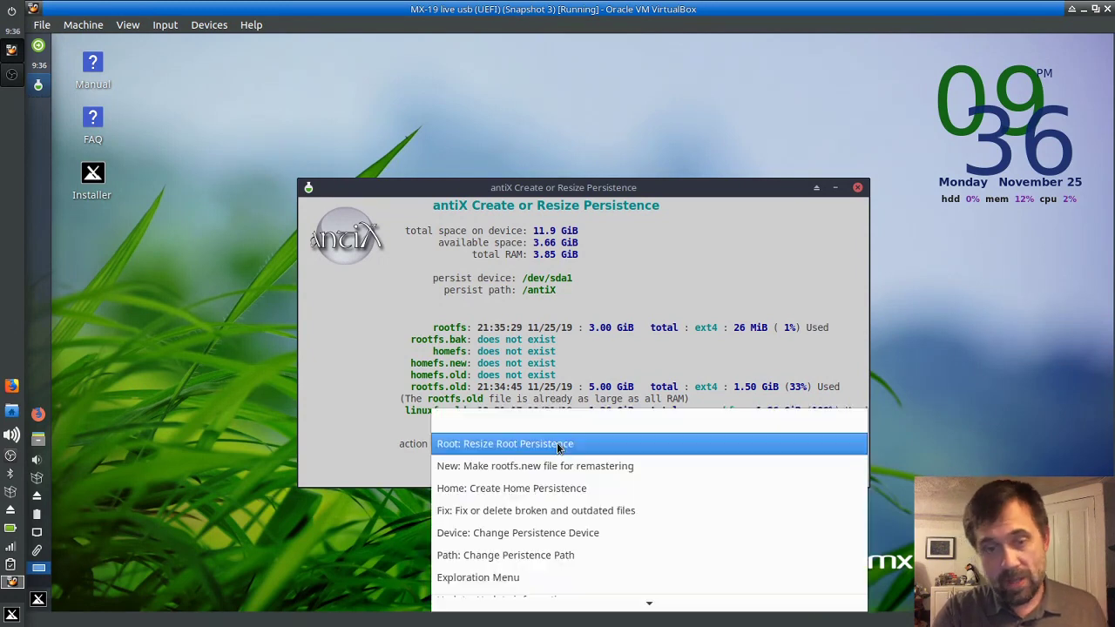
left_click(528, 510)
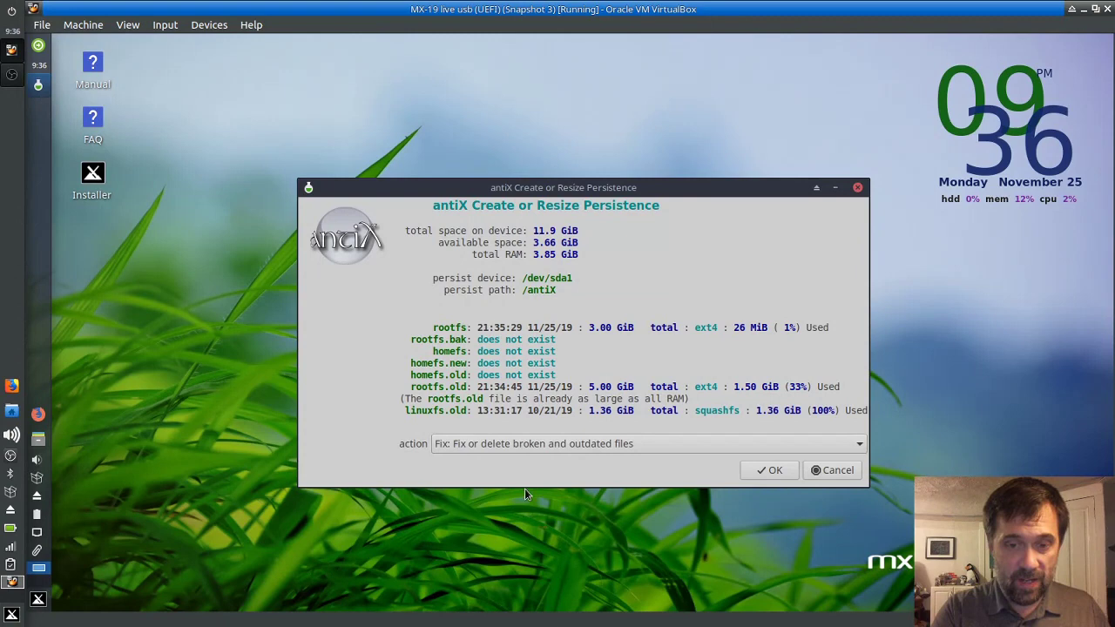
left_click(768, 470)
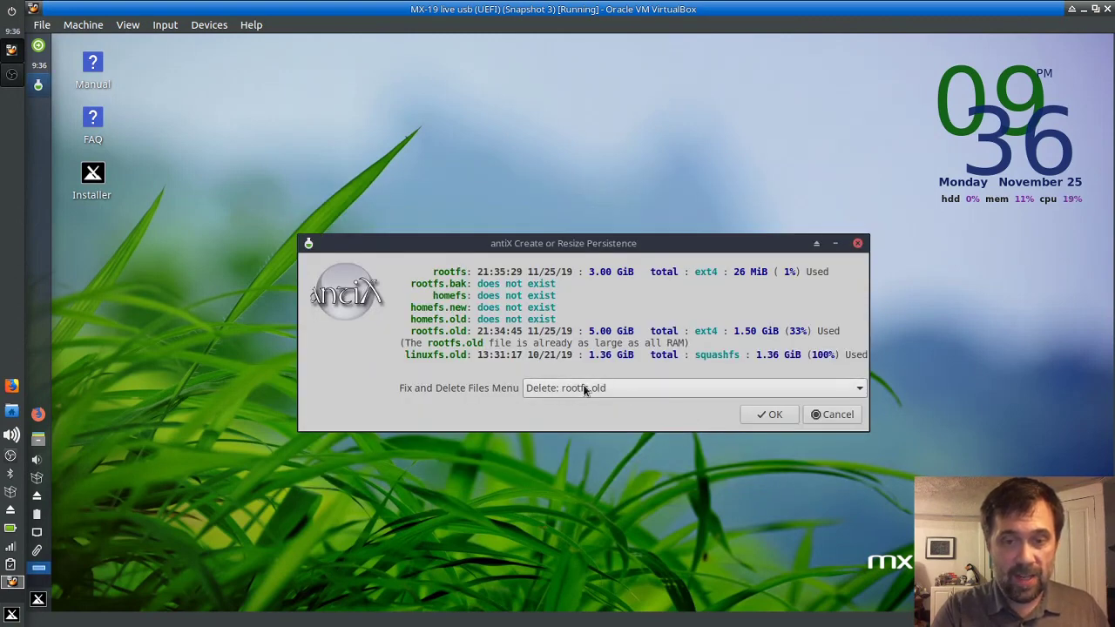
left_click(759, 416)
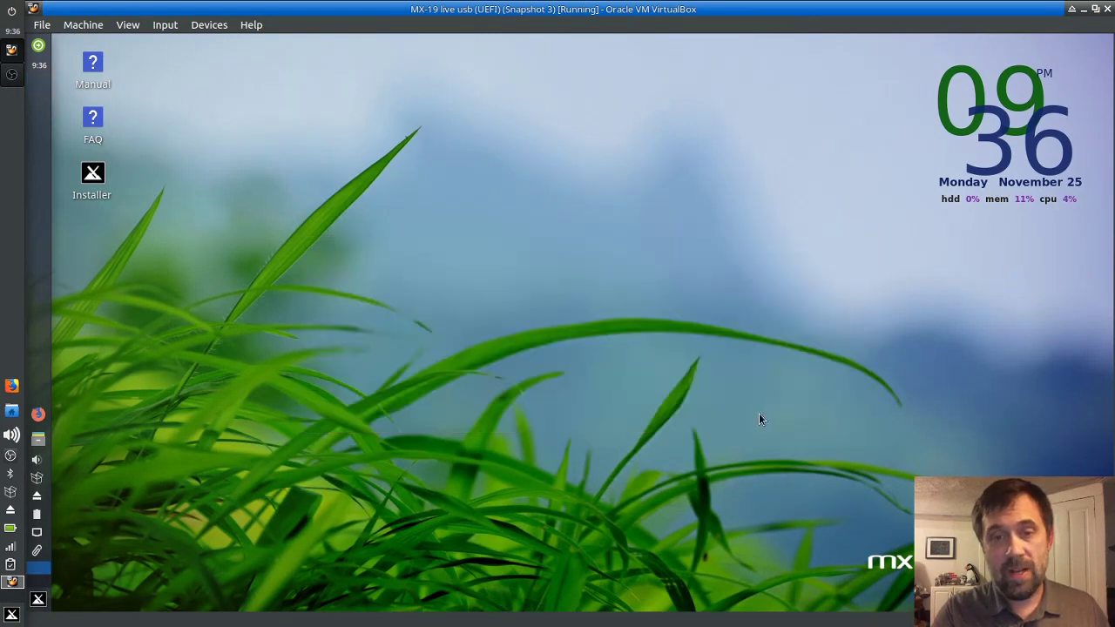
left_click(712, 381)
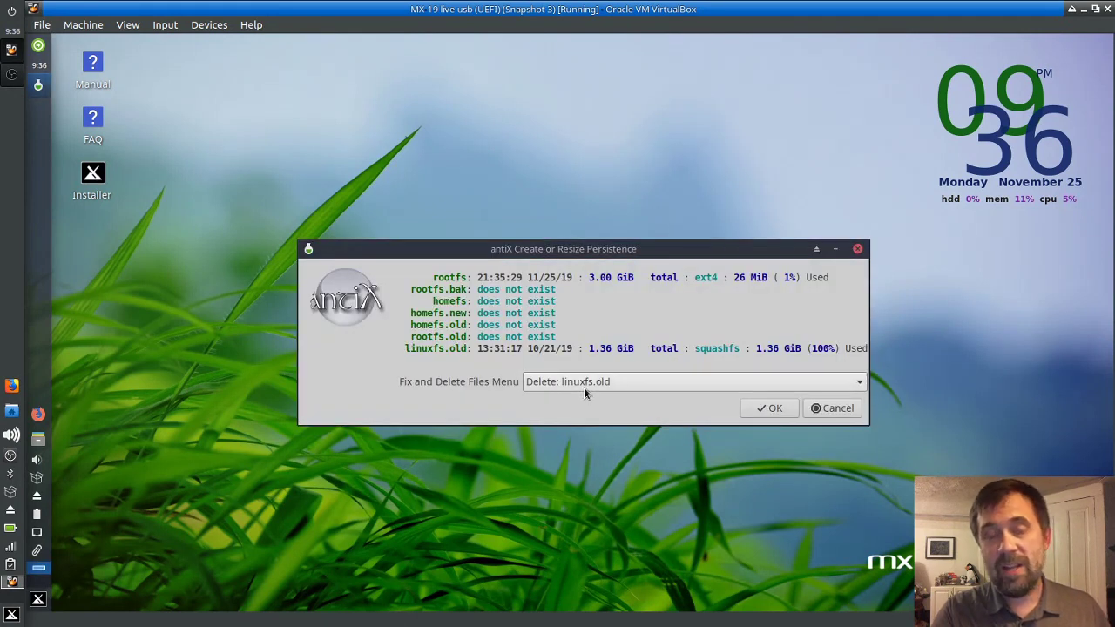
left_click(763, 406)
left_click(720, 381)
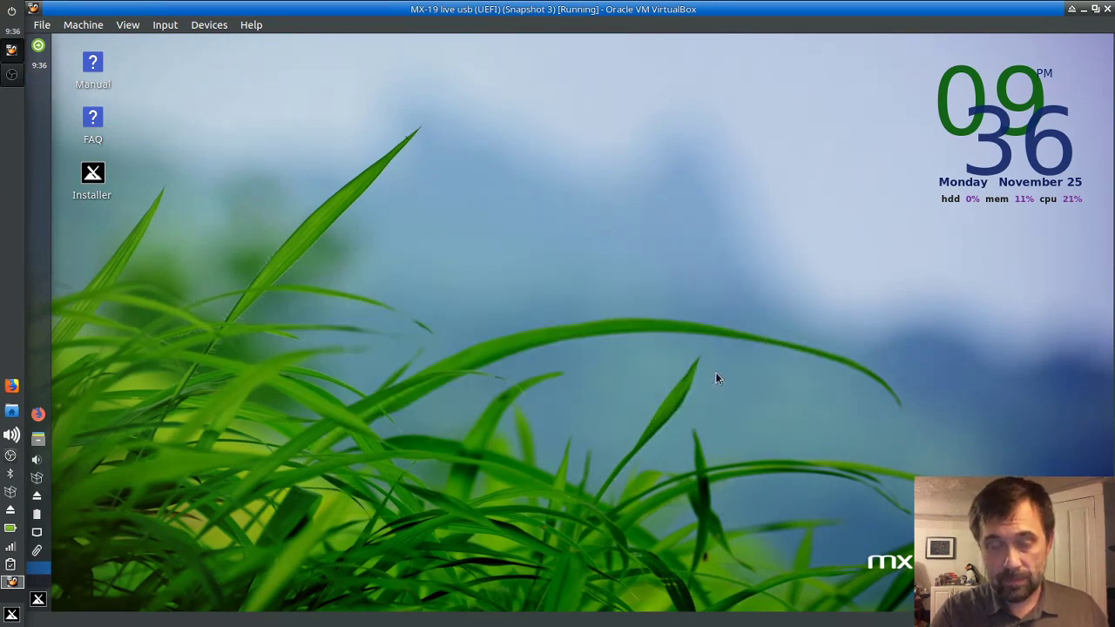
left_click(779, 382)
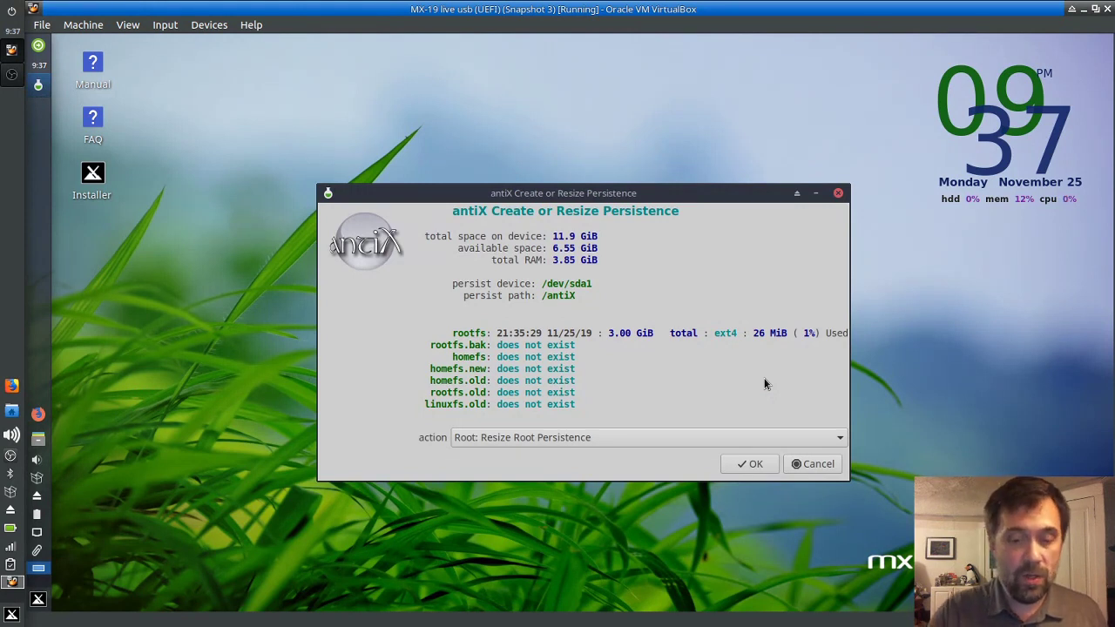
Step: Cancel the persistence tool, confirm 'Really Quit?', and close MX Remaster Control Center
left_click(823, 465)
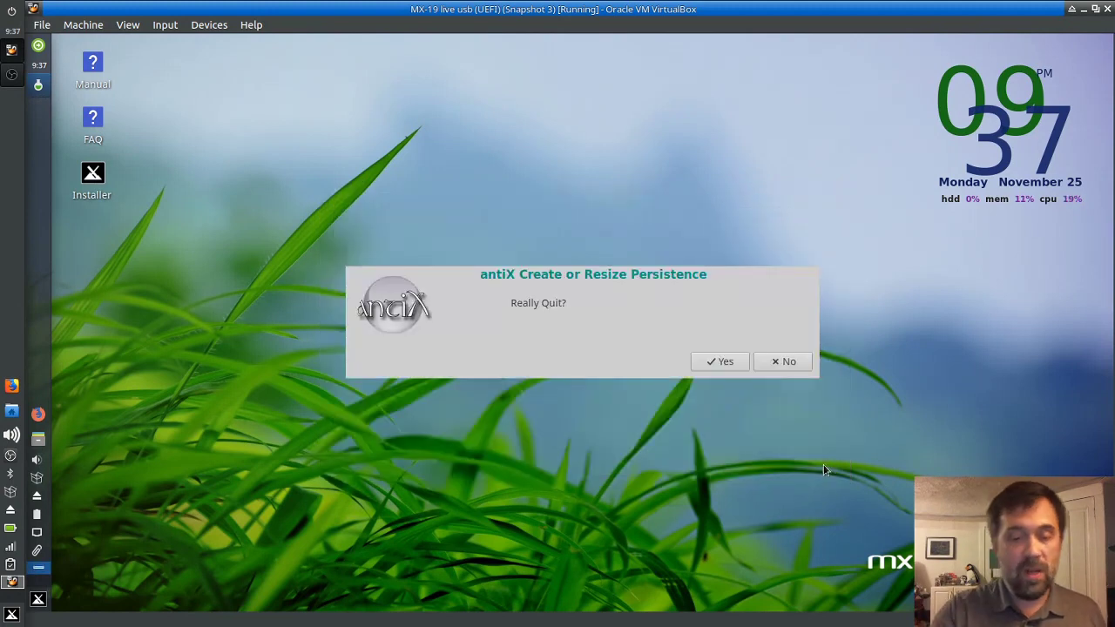
left_click(718, 361)
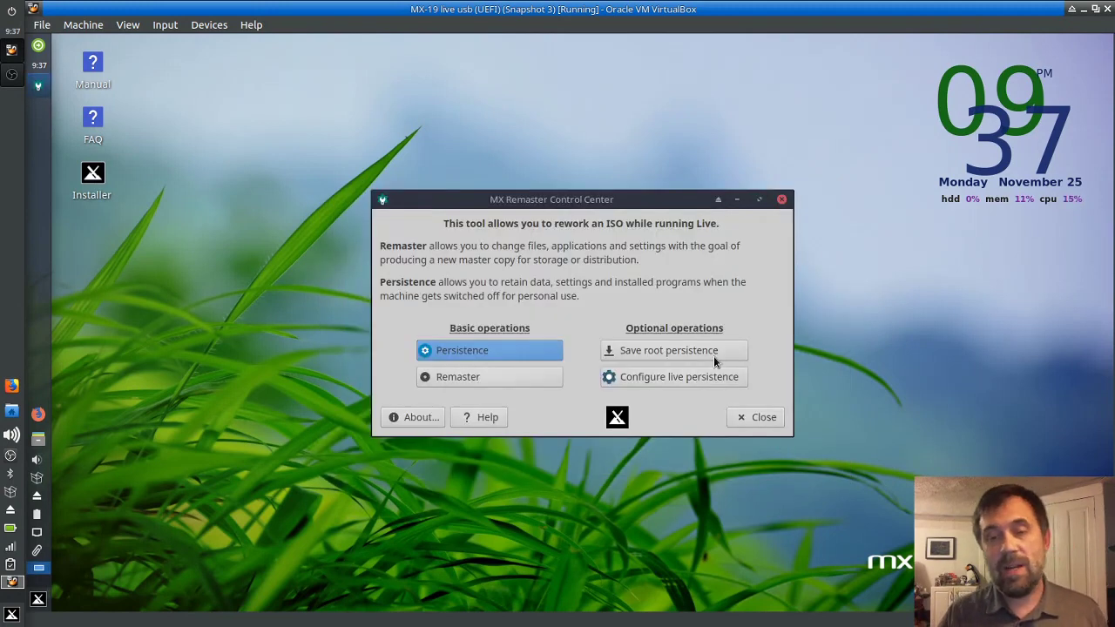
left_click(762, 422)
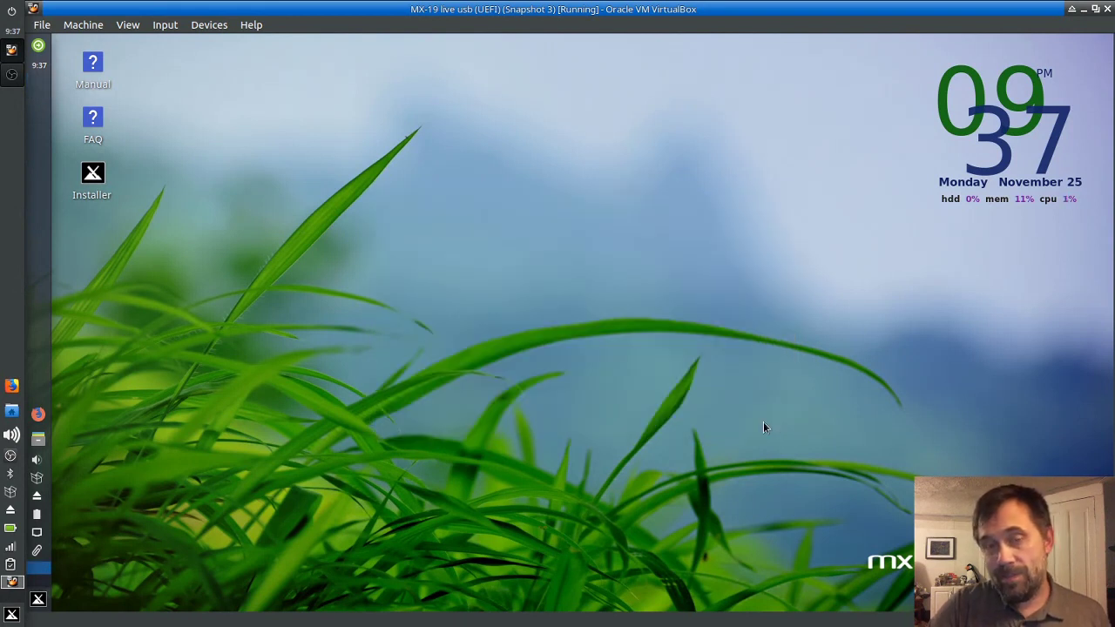